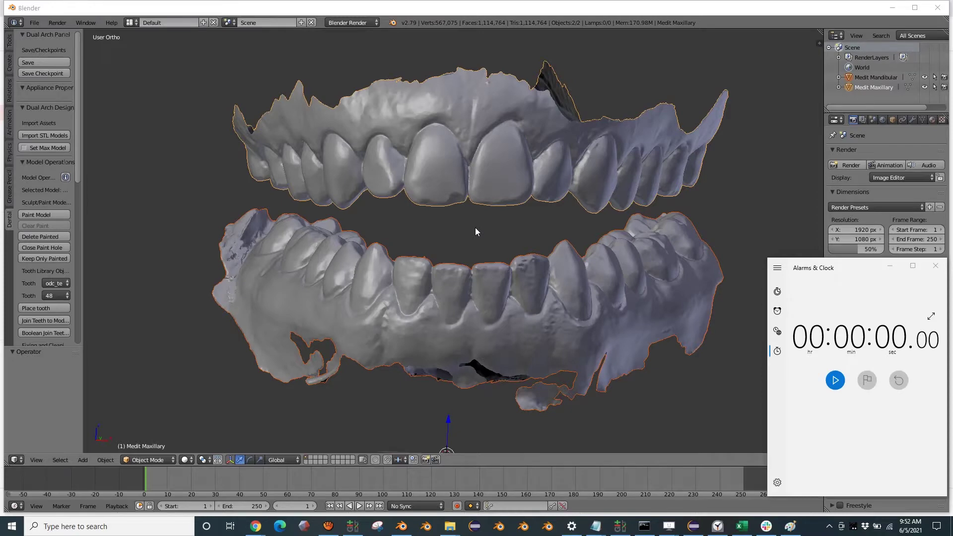
Step: Start the stopwatch, return to Blender, and assign the maxillary and mandibular scans as the Max and Mand models
click(835, 380)
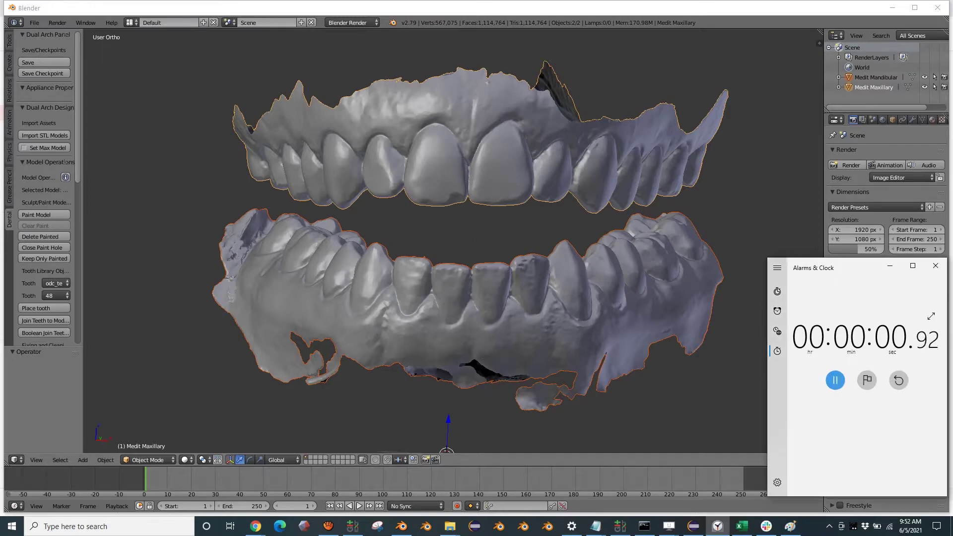
click(47, 147)
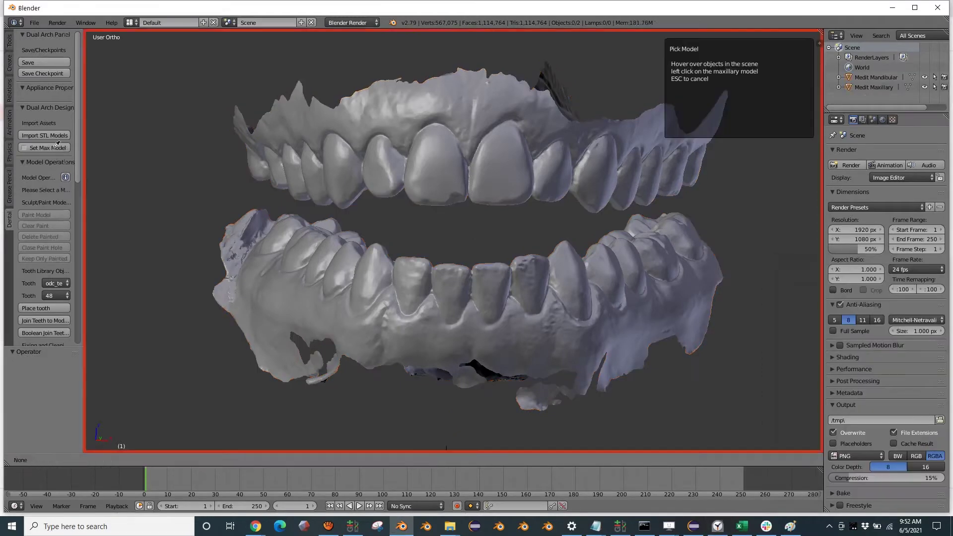
click(438, 160)
click(27, 266)
click(317, 286)
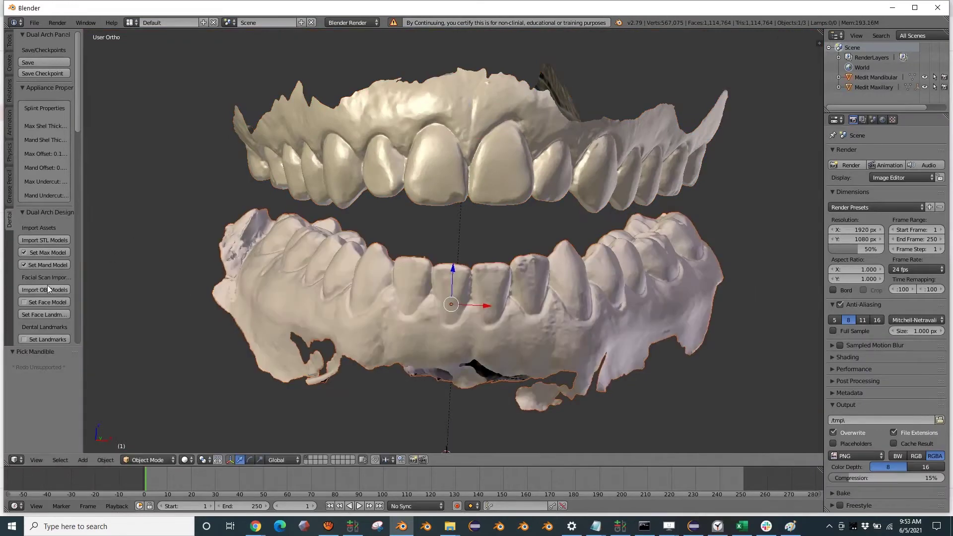
Step: Set the dental landmarks on the maxillary model and finish, mounting both arches in the articulator
scroll(48, 289, down, 1)
click(47, 320)
middle_drag(456, 298, 440, 136)
click(362, 280)
click(567, 252)
click(439, 130)
click(442, 138)
click(471, 430)
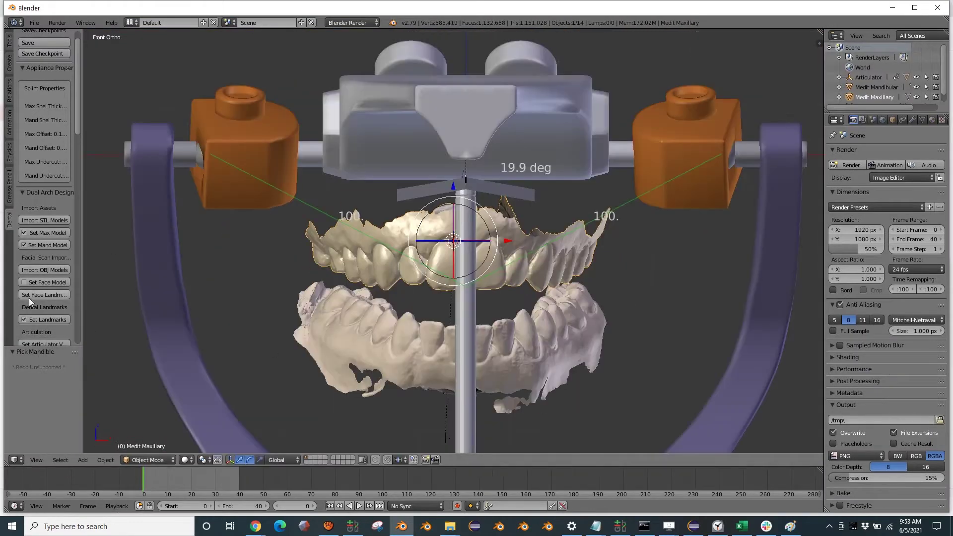
Step: Survey both arches, tilting the occlusal view of the mandibular model and committing its insertion axis
scroll(30, 302, down, 1)
scroll(30, 300, down, 5)
click(45, 309)
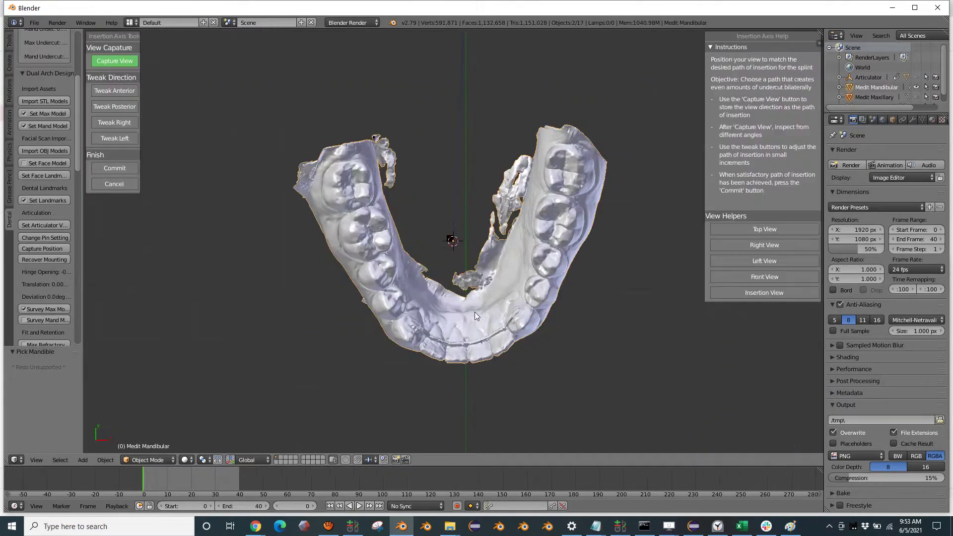
middle_drag(472, 311, 479, 233)
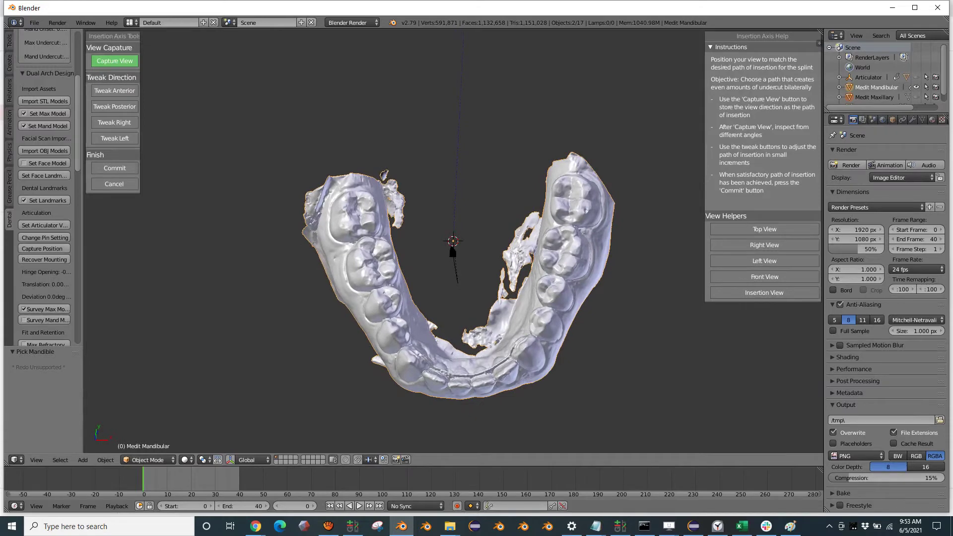
click(118, 169)
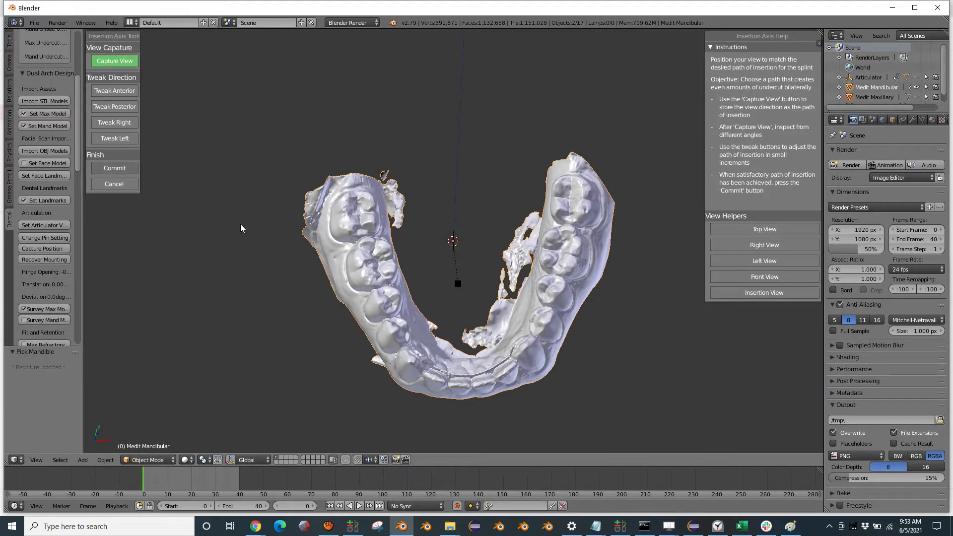
Step: Create the Max (Fast) and Mand (Fast (Beta)) refractory models with spacer and undercuts allowed, offset 0.12 and undercut 0.05
scroll(52, 302, down, 3)
click(46, 284)
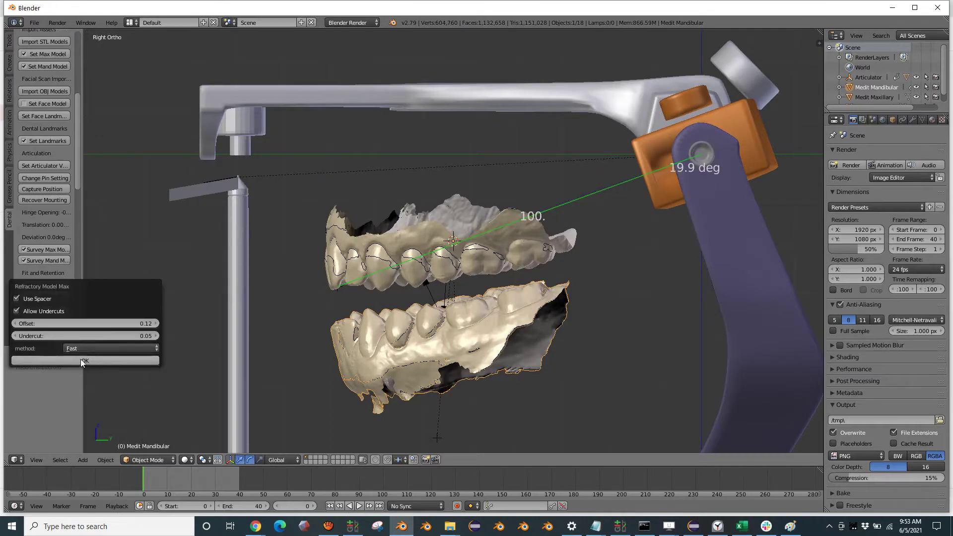
click(82, 360)
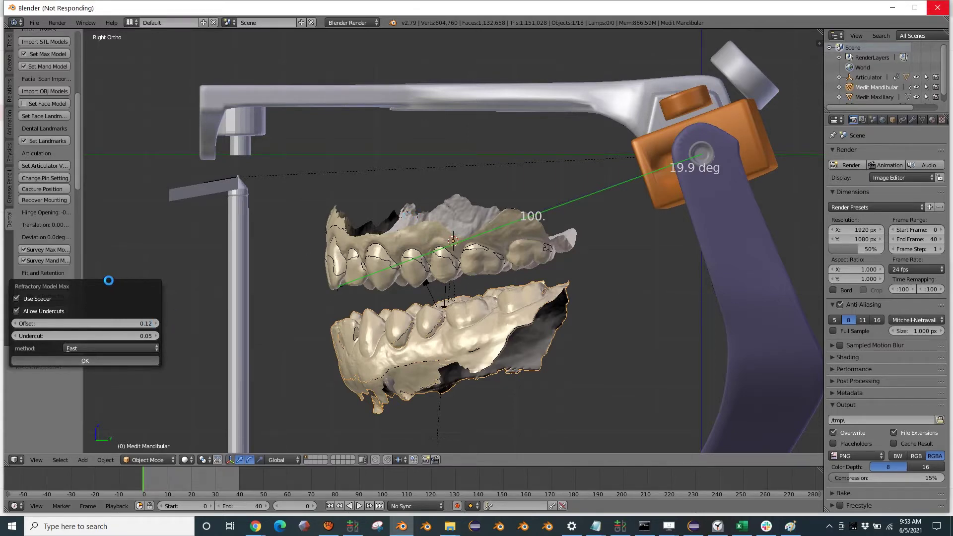
click(717, 527)
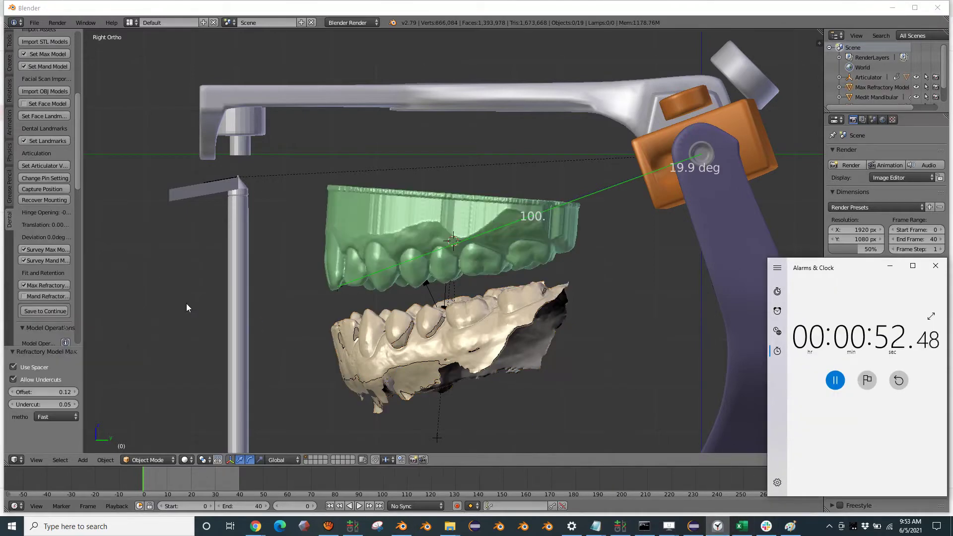
click(49, 296)
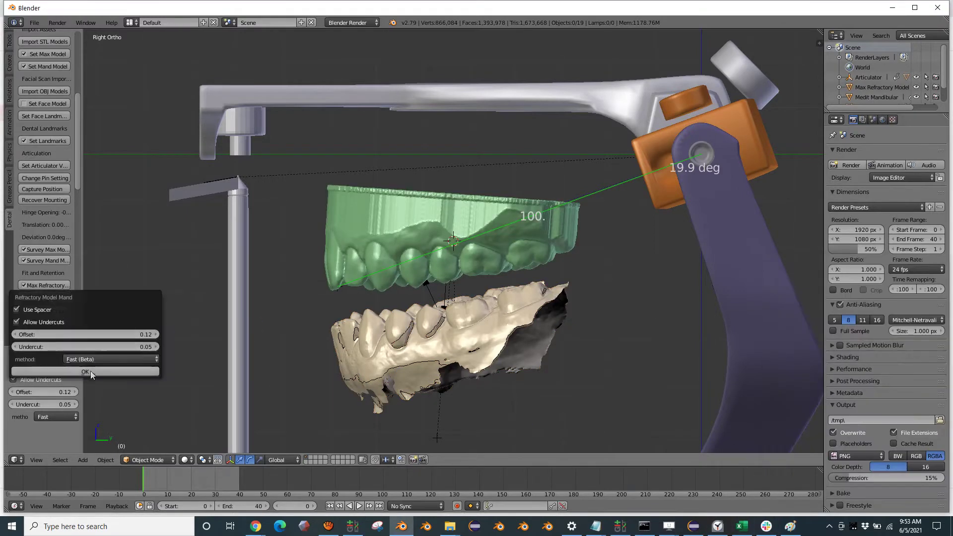
click(717, 526)
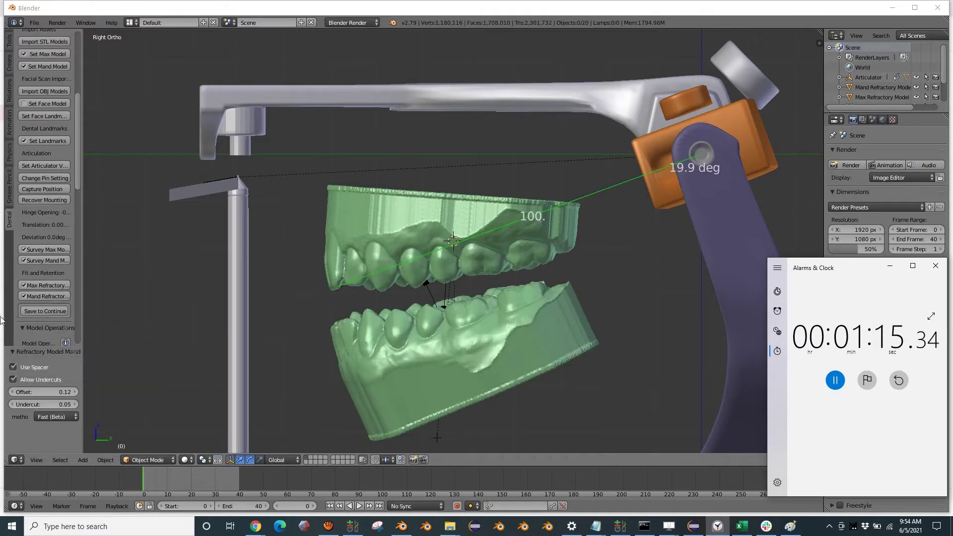
Step: Save the scene as rework_test.blend in the Documents folder
click(40, 312)
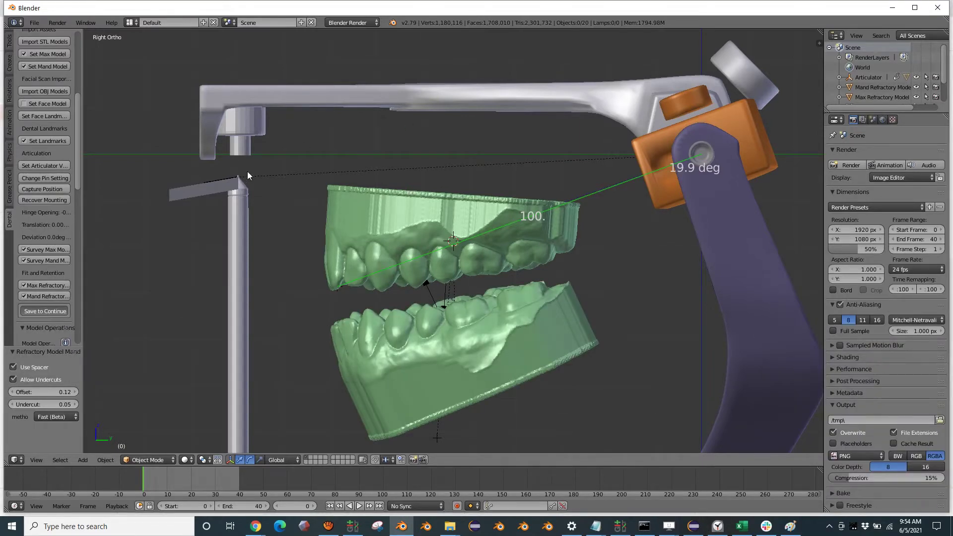
key(ctrl+shift+s)
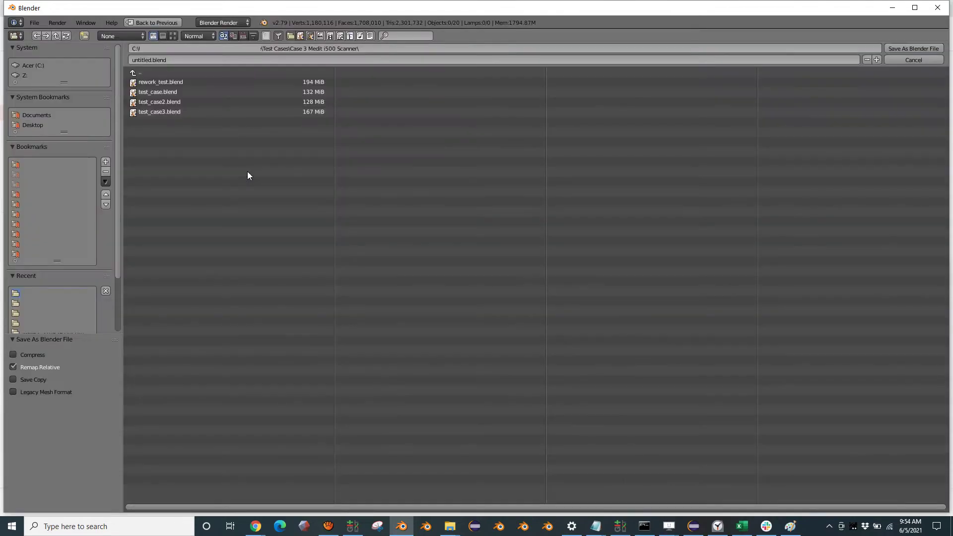
click(157, 84)
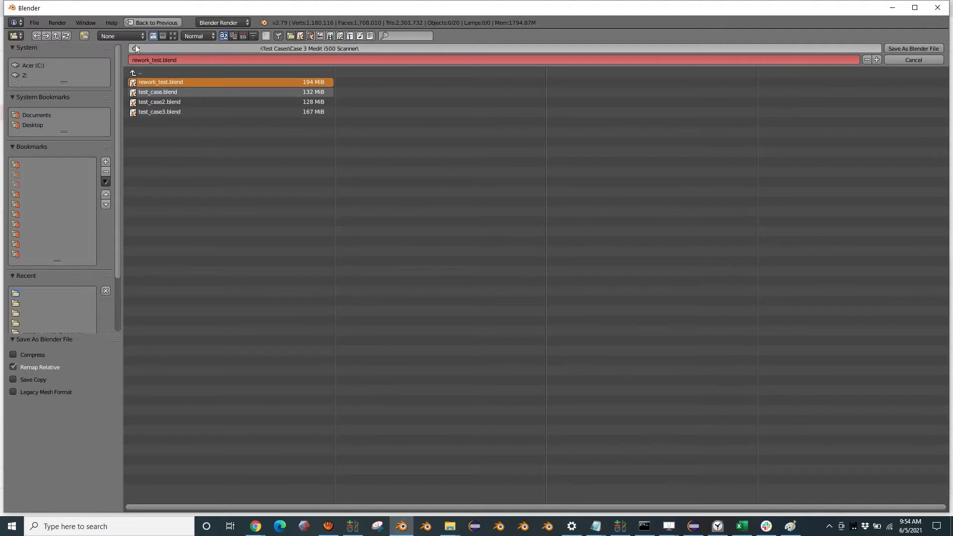
click(49, 313)
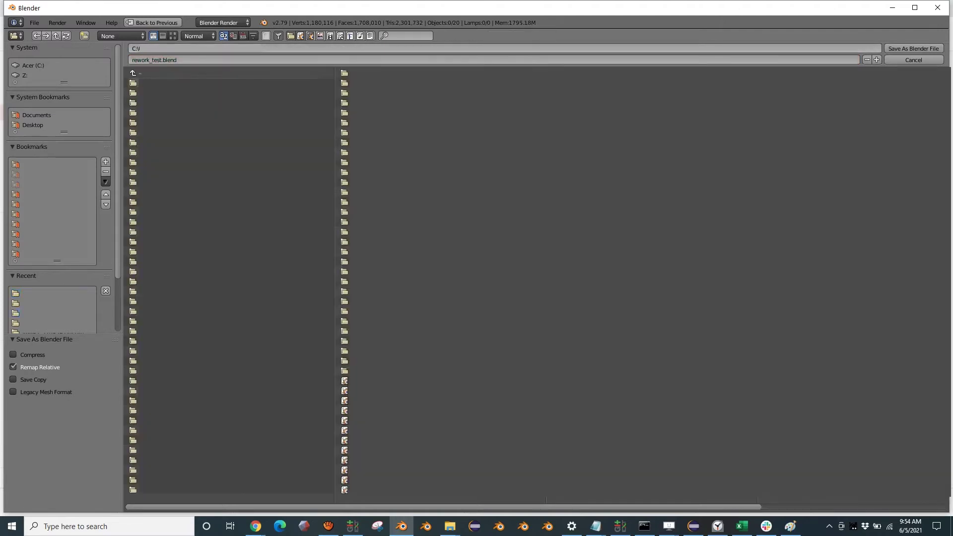
click(911, 47)
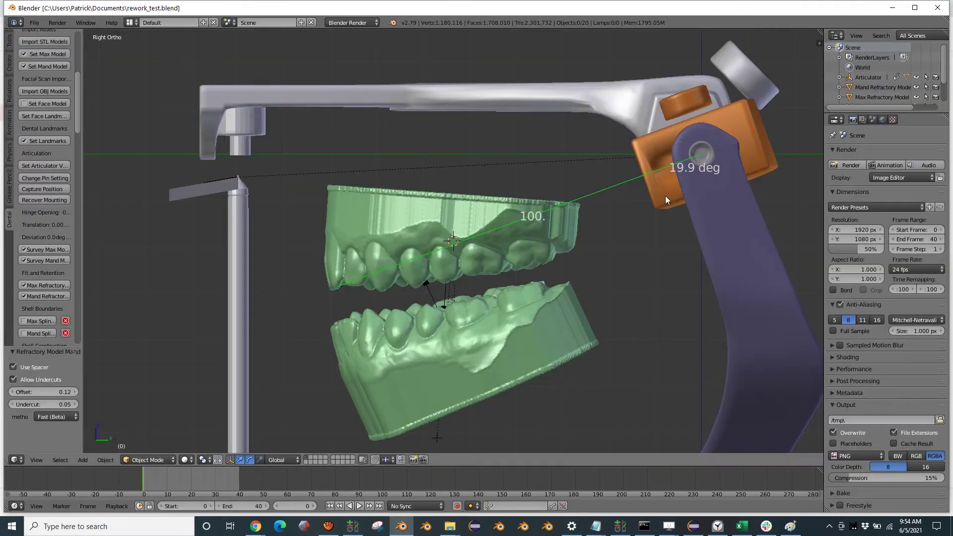
Step: Start the maxillary splint margin and sketch its perimeter along the outer side of the arch and across the front teeth
scroll(49, 287, down, 2)
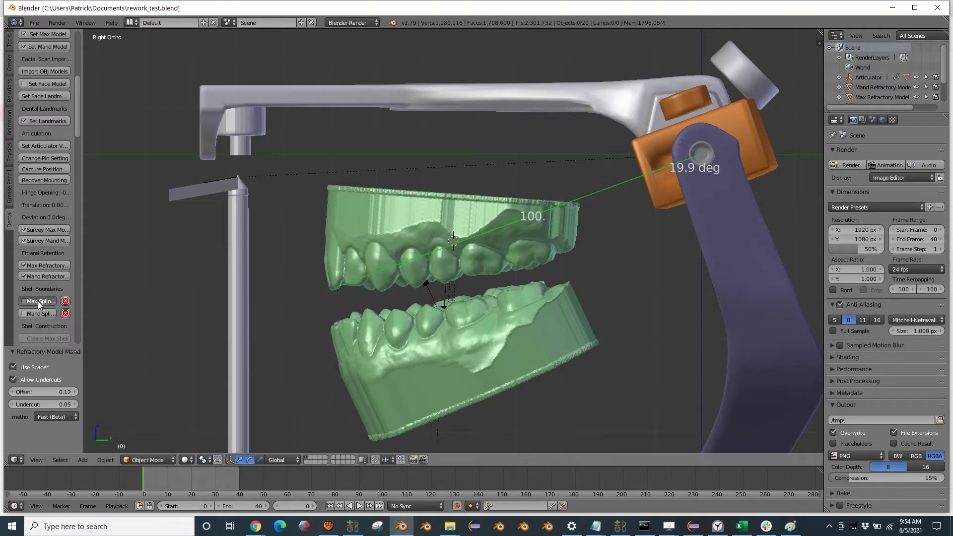
click(38, 301)
middle_drag(446, 278, 516, 243)
click(262, 256)
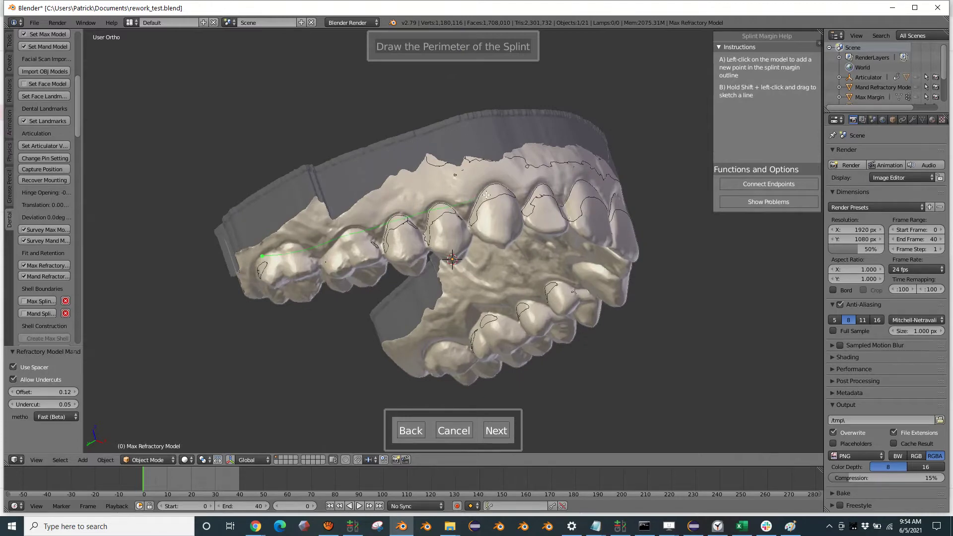
shift+drag(520, 199, 611, 226)
middle_drag(668, 192, 553, 230)
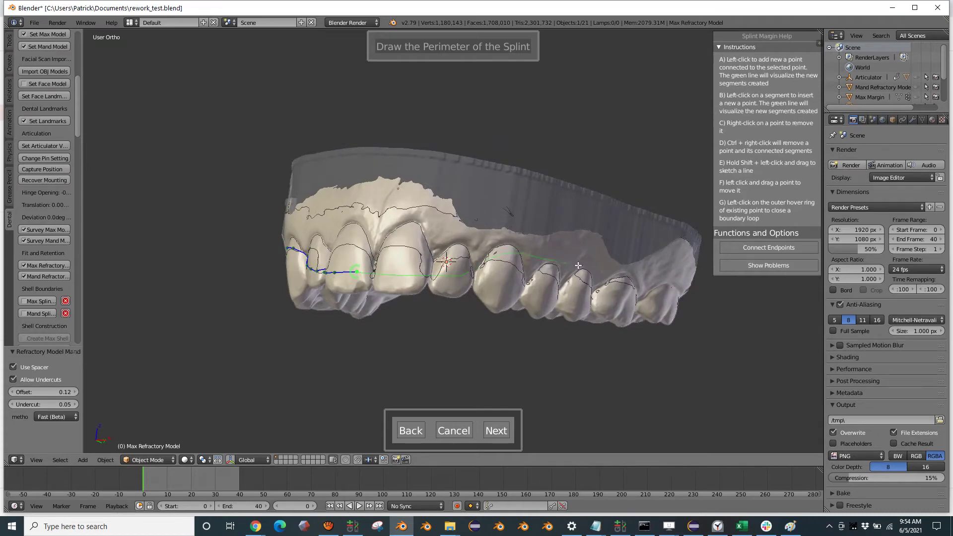
shift+drag(624, 275, 667, 287)
Step: Continue the maxillary margin around the last molar and along the palatal side to behind the front teeth
middle_drag(667, 287, 487, 225)
scroll(486, 226, up, 1)
click(488, 117)
click(520, 128)
middle_drag(526, 169, 538, 92)
shift+middle_drag(539, 92, 414, 155)
mouse_move(425, 66)
shift+mouse_down()
mouse_move(411, 141)
mouse_move(223, 248)
shift+mouse_up()
click(187, 293)
middle_drag(187, 294, 181, 263)
click(218, 311)
click(257, 341)
Step: Complete the maxillary margin along the opposite palatal side and around the last molar, closing the loop
middle_drag(258, 340, 297, 348)
click(372, 355)
click(453, 320)
click(507, 286)
click(560, 262)
middle_drag(559, 262, 526, 263)
click(532, 263)
click(557, 288)
click(524, 264)
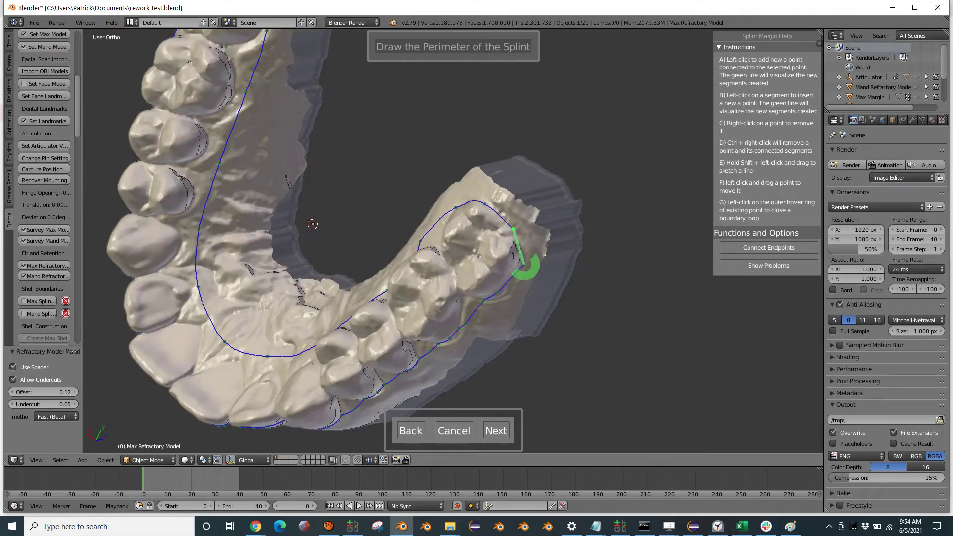
Step: Try to mark the interior region of the maxillary splint and trim it, then step back to inspect the perimeter
click(497, 431)
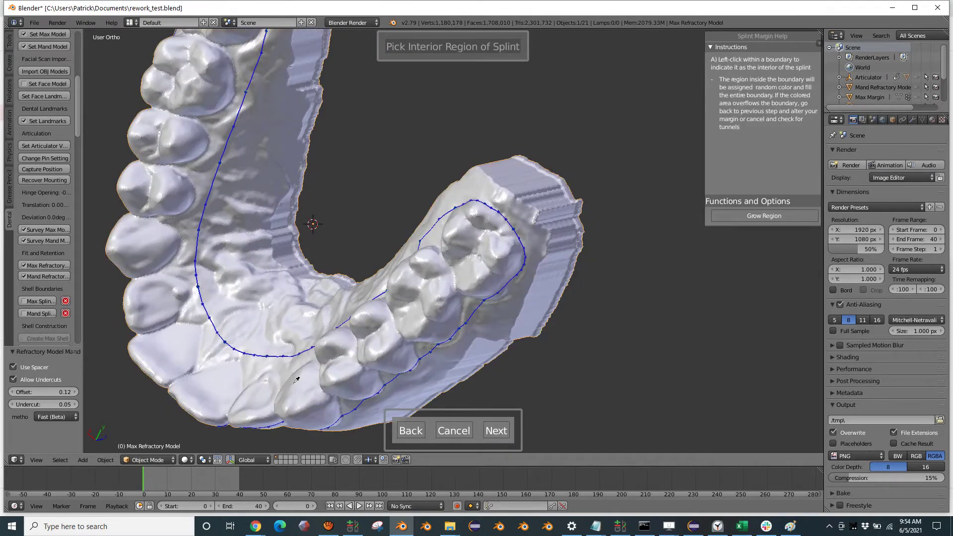
click(292, 383)
middle_drag(293, 383, 317, 381)
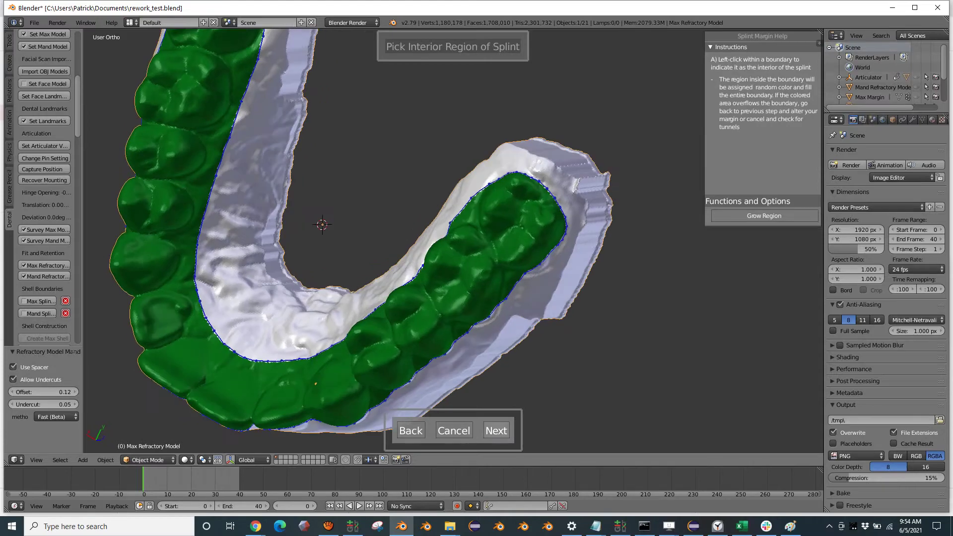
click(502, 434)
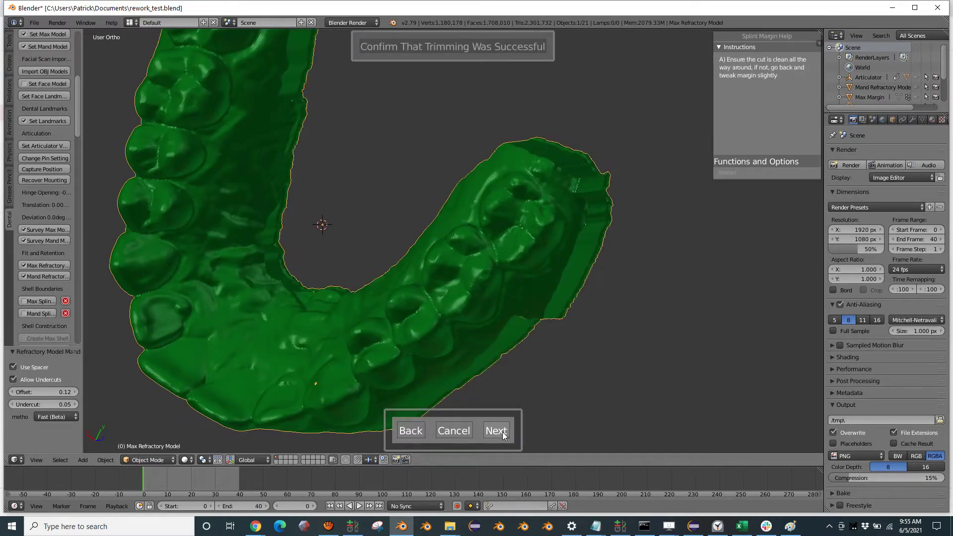
click(415, 427)
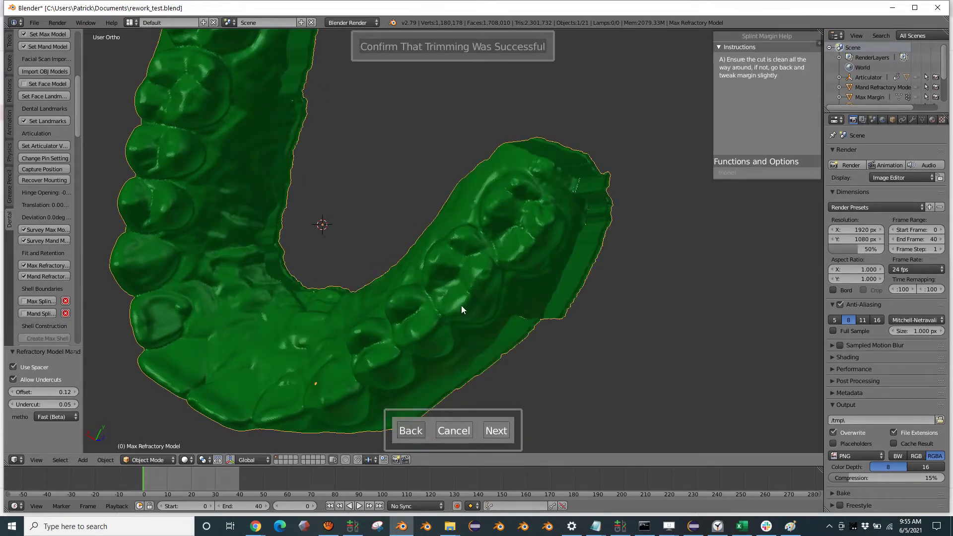
middle_drag(378, 337, 459, 238)
middle_drag(397, 218, 402, 198)
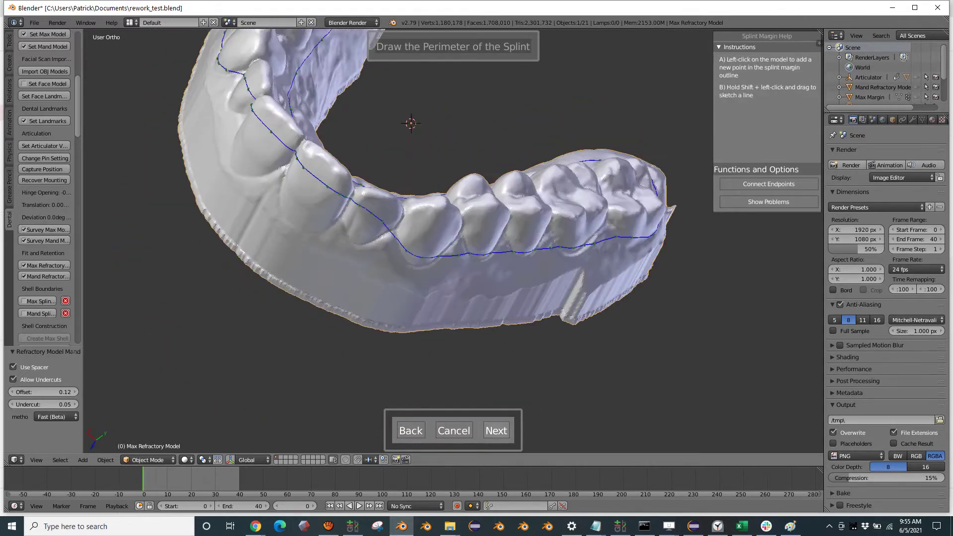
Step: Mark the tooth surfaces inside the maxillary margin as the splint interior, trim it and finish the margin
click(496, 430)
click(485, 231)
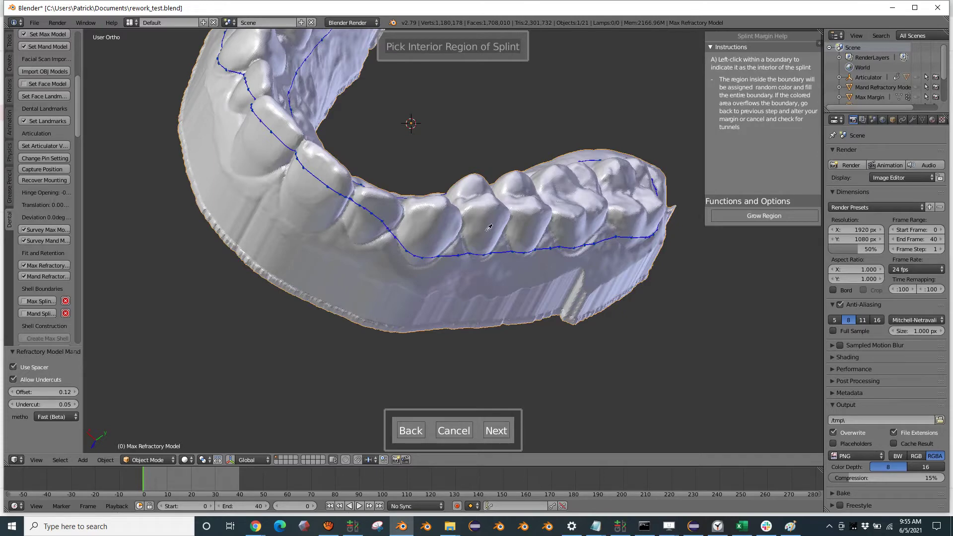
click(487, 431)
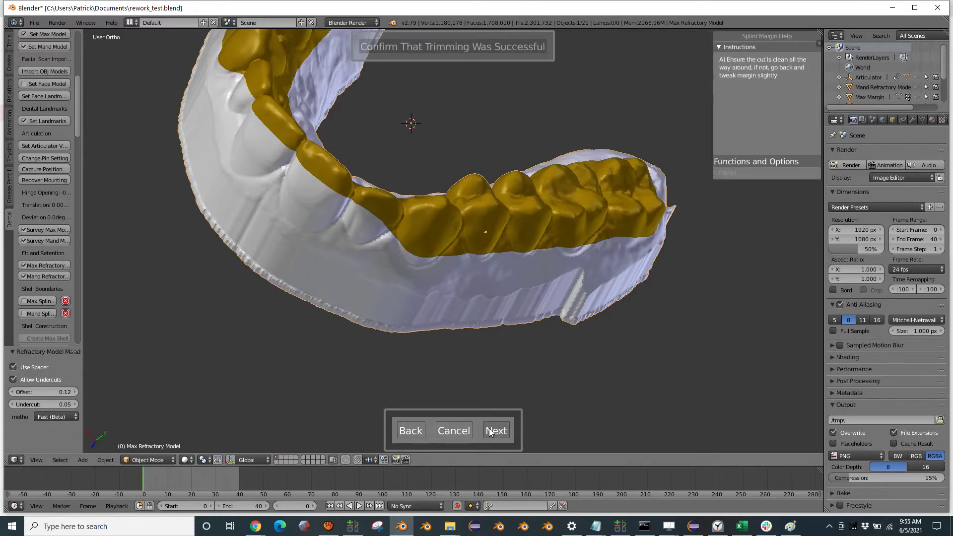
click(489, 430)
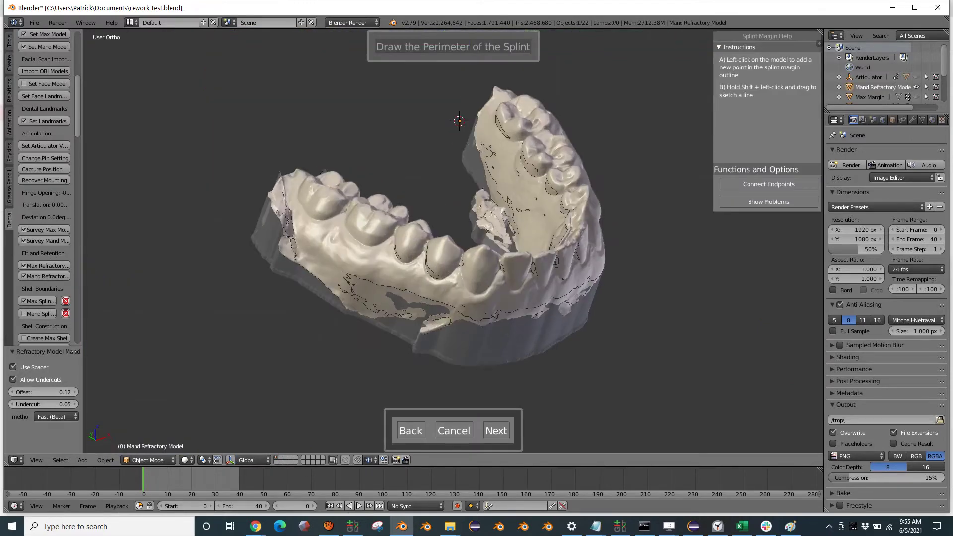
Step: Outline the mandibular splint margin along the outer side of the arch from one last molar to the other
click(296, 199)
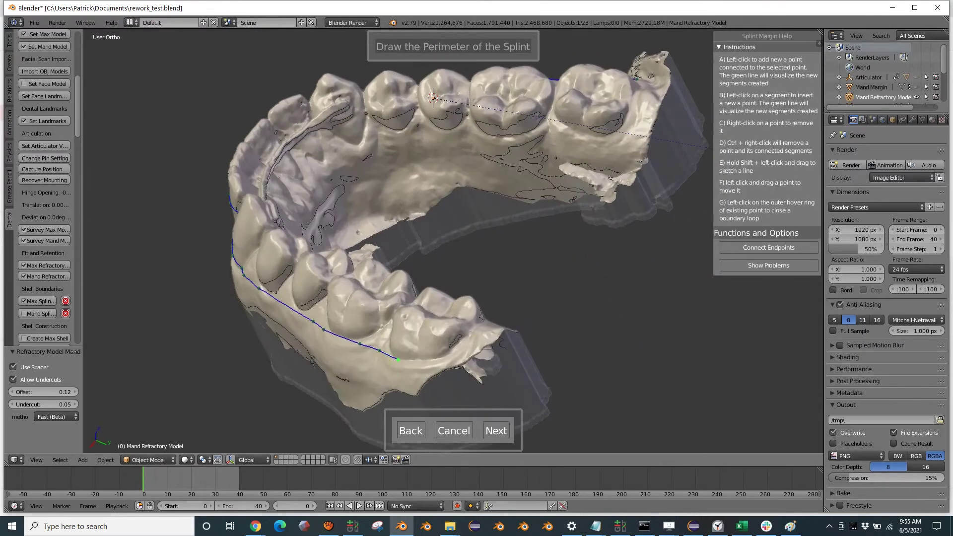
click(398, 359)
click(438, 357)
click(467, 332)
Step: Continue the mandibular margin around the back of the last molar and forward along the lingual side
middle_drag(467, 332, 330, 318)
click(195, 254)
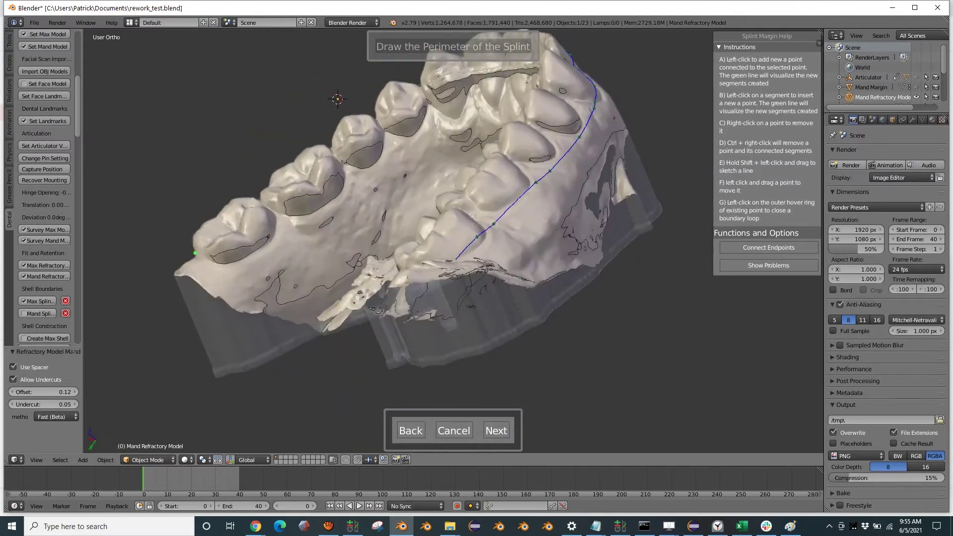
click(212, 264)
click(253, 255)
click(319, 214)
click(377, 171)
middle_drag(334, 96, 514, 81)
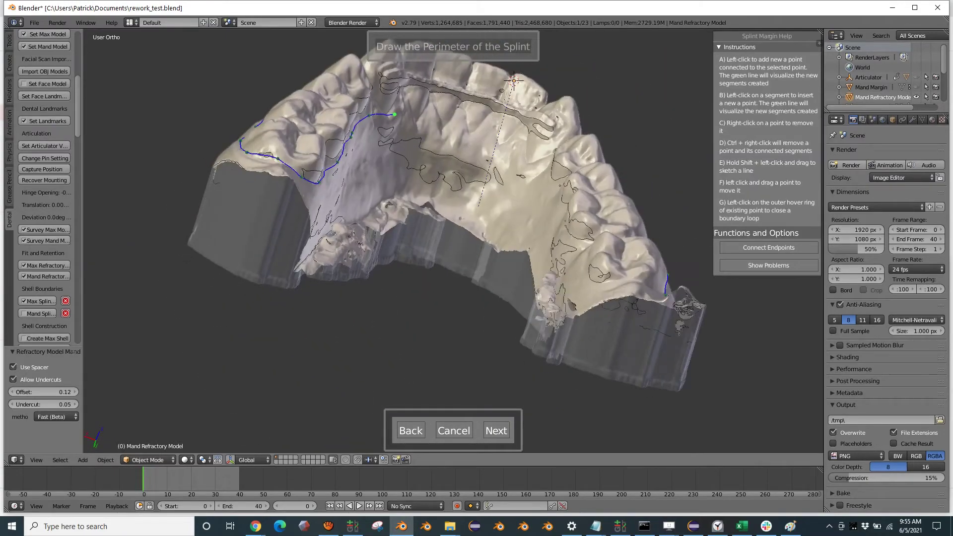
Step: Add mandibular margin points across the lingual surfaces behind the front teeth
click(443, 122)
click(477, 137)
middle_drag(477, 136, 407, 130)
click(424, 131)
click(441, 139)
click(465, 160)
Step: Complete the mandibular margin along the opposite lingual side and around the last molar, closing the loop
middle_drag(465, 160, 509, 155)
click(445, 178)
click(486, 230)
click(516, 285)
click(550, 299)
click(562, 295)
middle_drag(660, 293, 551, 285)
click(360, 328)
click(390, 342)
Step: Mark the tooth surfaces inside the mandibular margin as the splint interior, trim it and finish the margin
click(496, 430)
click(470, 245)
click(487, 431)
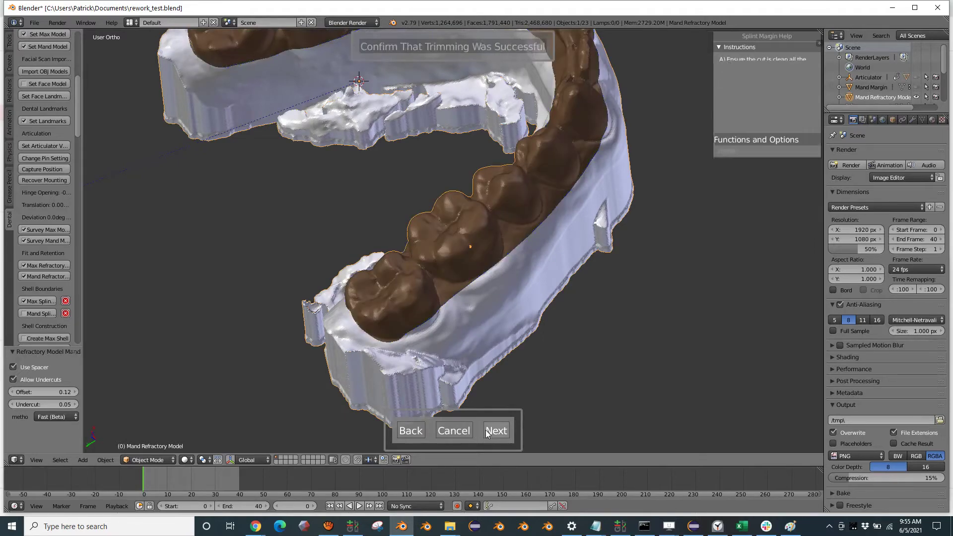
click(489, 431)
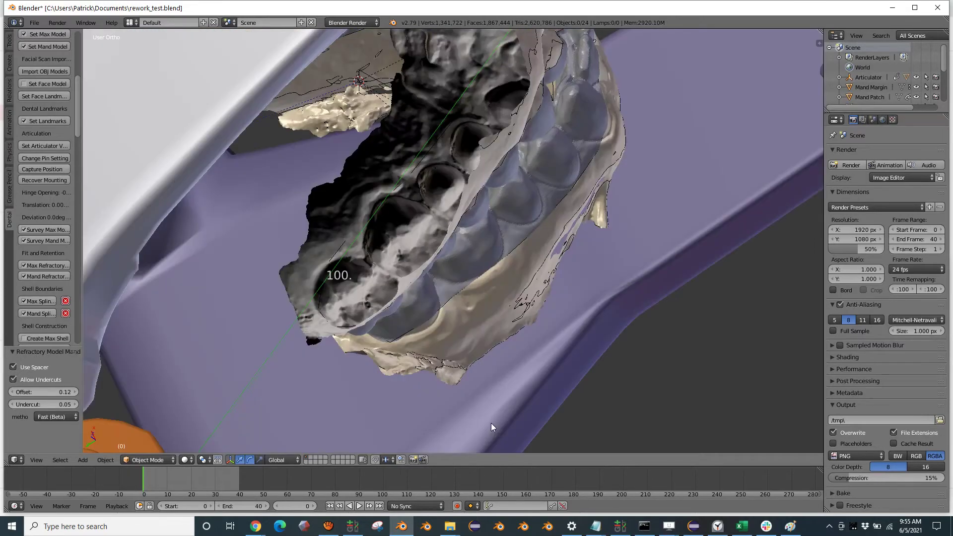
scroll(40, 296, down, 3)
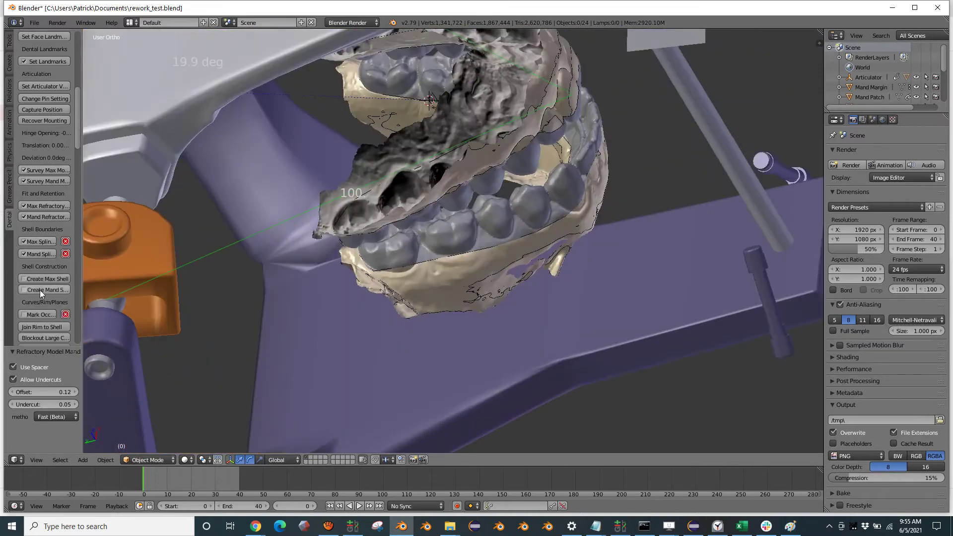
Step: Create the maxillary and mandibular splint shells with a thickness of 1.50 using the new method
click(42, 276)
click(76, 316)
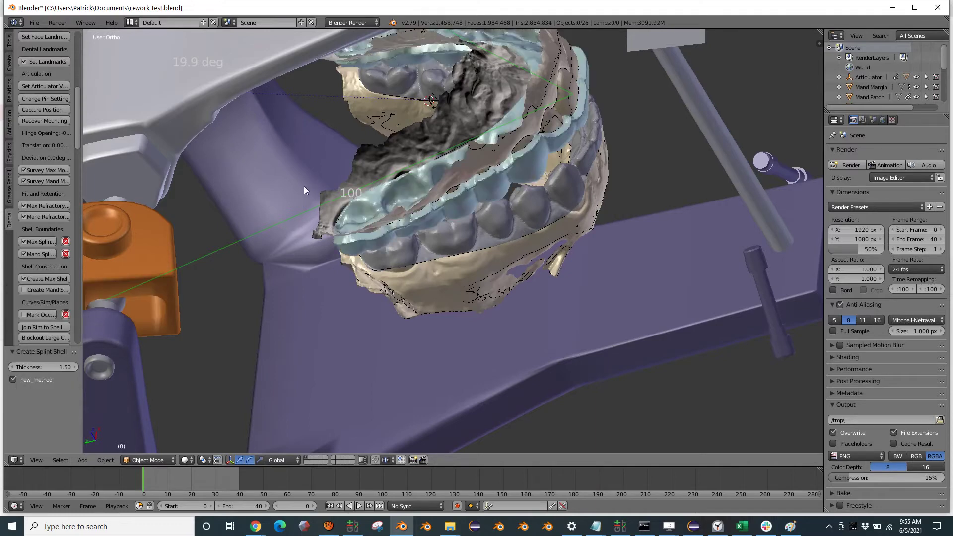
scroll(39, 290, down, 1)
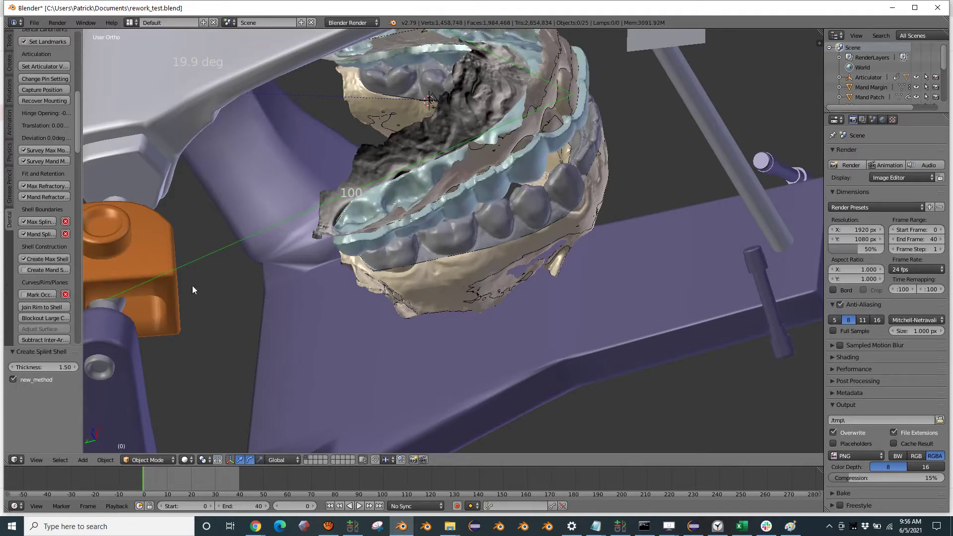
click(48, 269)
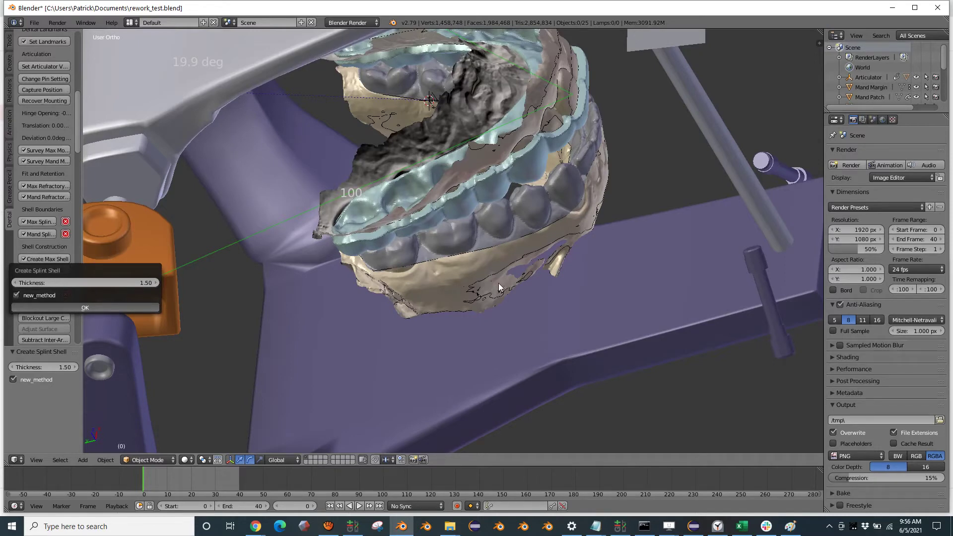
middle_drag(522, 283, 482, 221)
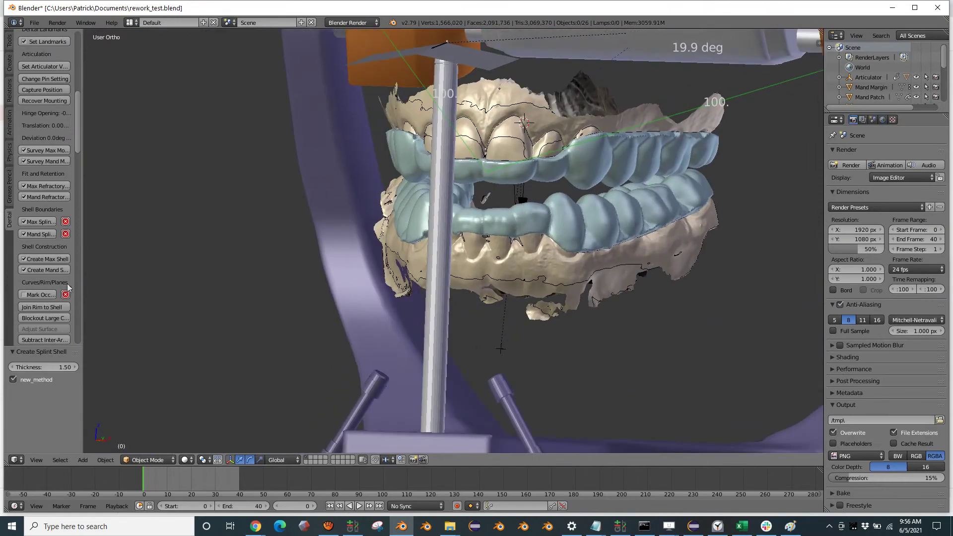
Step: Start marking the occlusal curves and lay the maxillary curve along the buccal cusps and incisal edges from molar to molar
click(40, 294)
scroll(449, 243, up, 2)
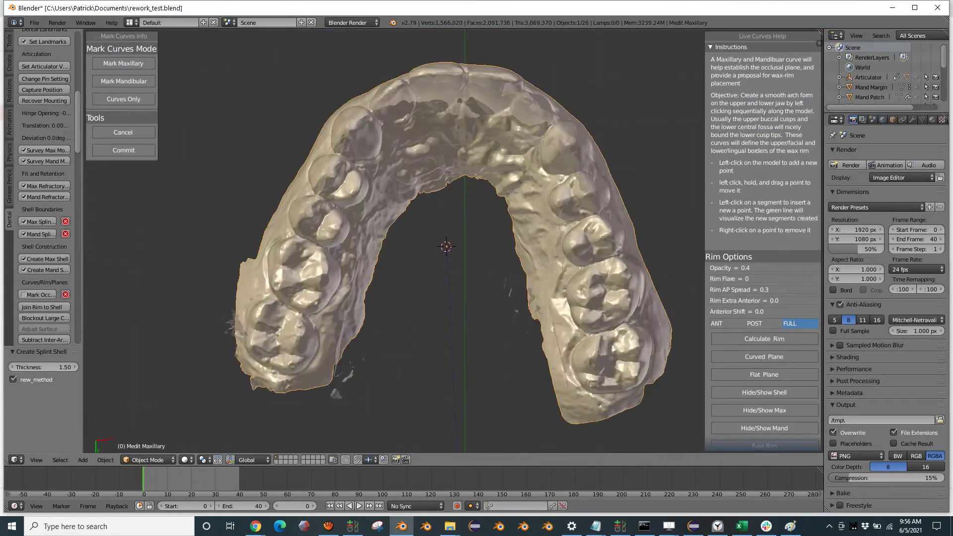
click(305, 215)
click(347, 131)
click(433, 72)
click(493, 75)
click(568, 141)
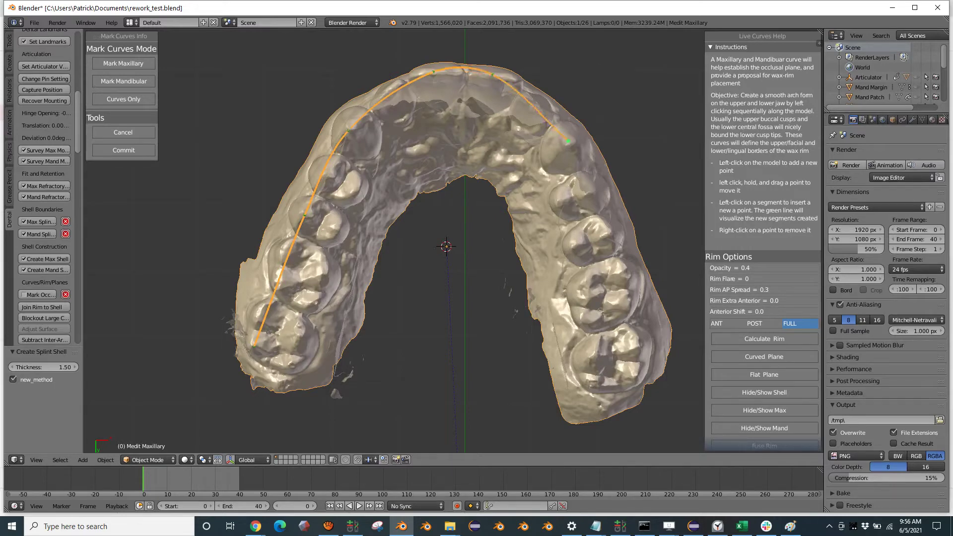
click(609, 235)
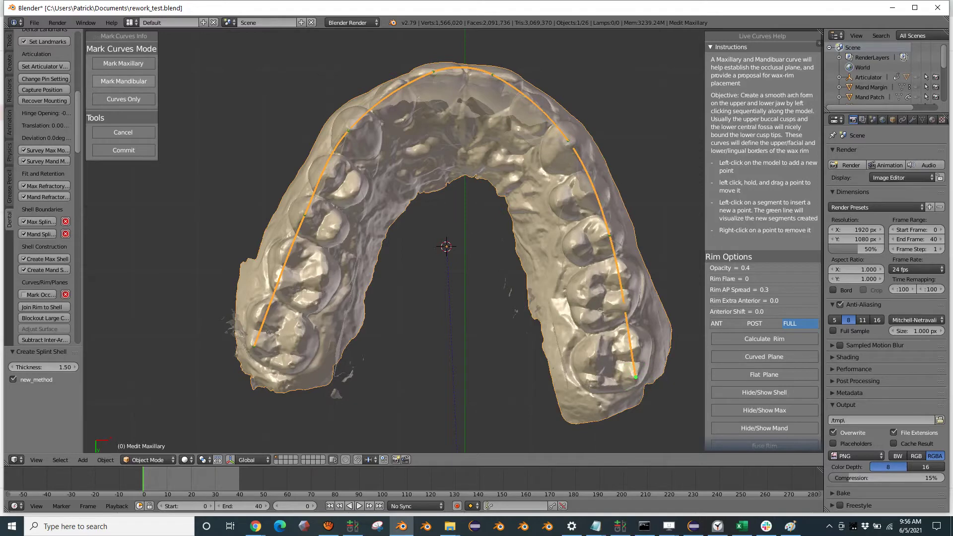
Step: Mark the mandibular curve around the arch from last molar to last molar, through the fossae and over the incisal edges
click(124, 81)
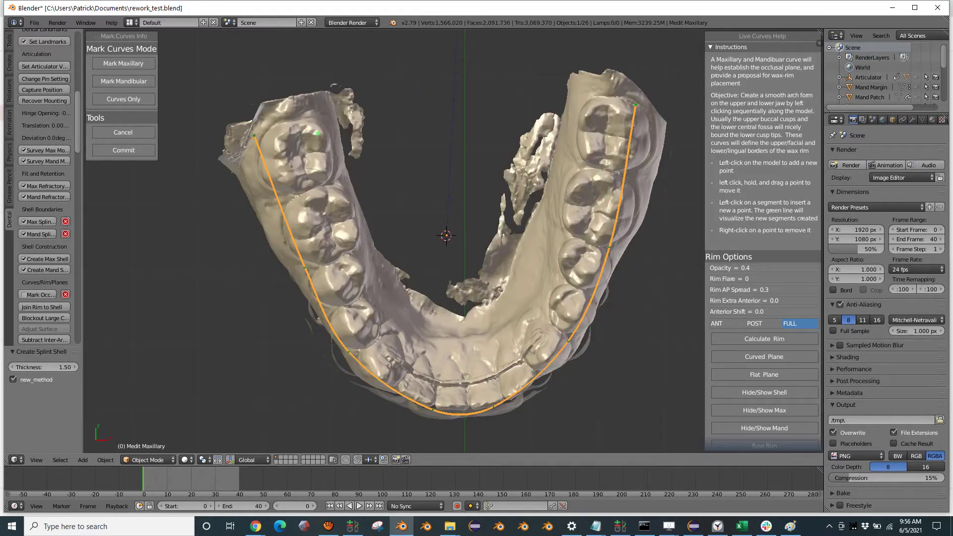
click(383, 361)
middle_drag(389, 361, 386, 331)
click(434, 359)
click(499, 349)
click(557, 277)
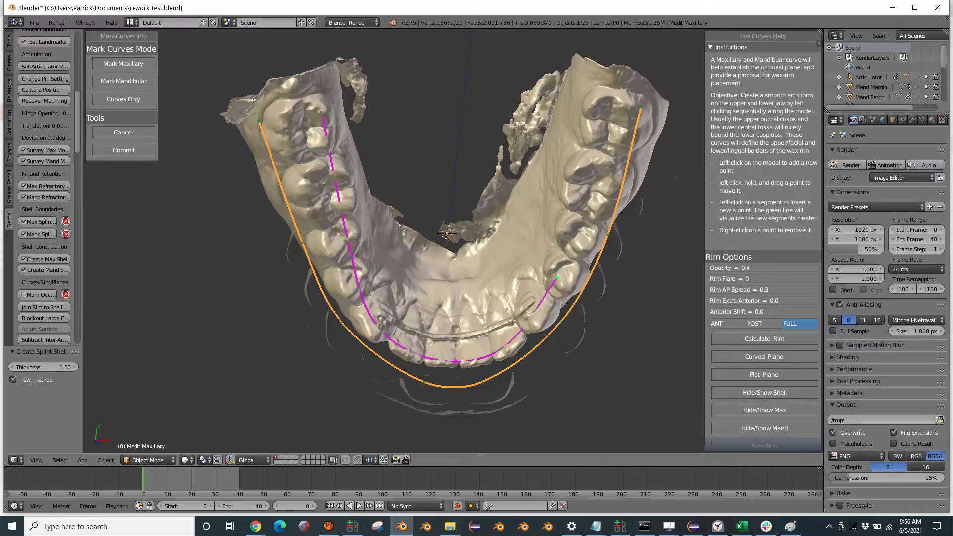
click(595, 107)
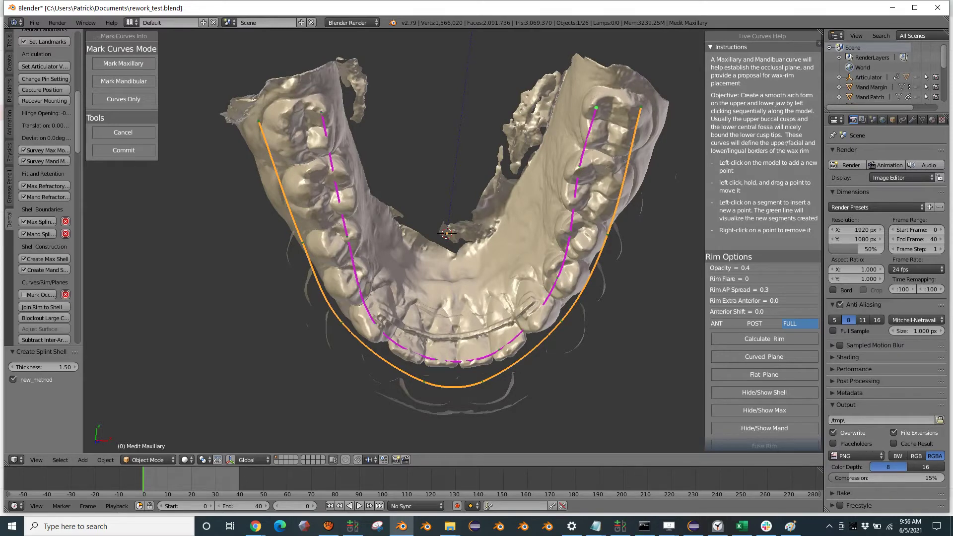
Step: In curves-only mode, shift the front mandibular curve points lingually and the front maxillary curve points facially to widen the gap between them
click(124, 99)
middle_drag(395, 289, 393, 259)
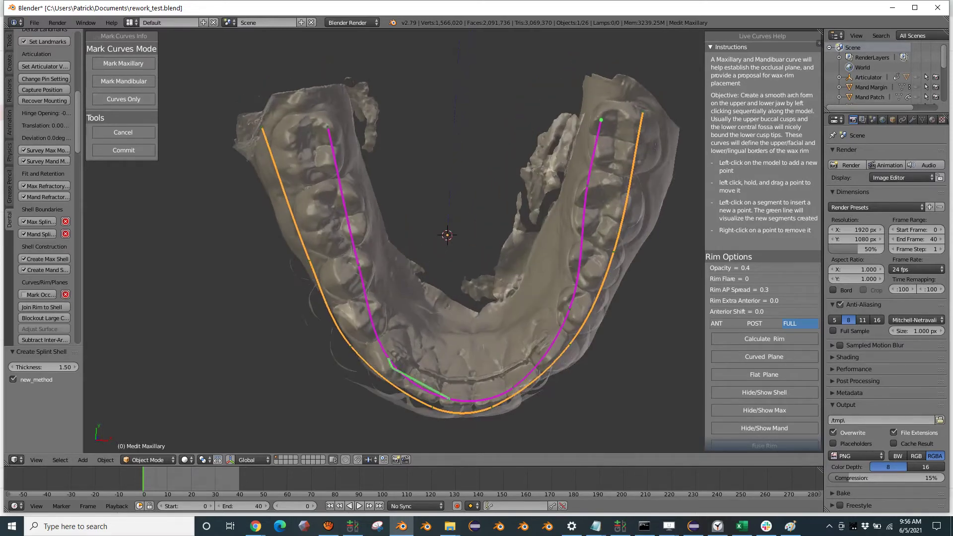
drag(388, 358, 396, 347)
drag(449, 400, 498, 419)
drag(432, 407, 420, 415)
drag(377, 381, 371, 385)
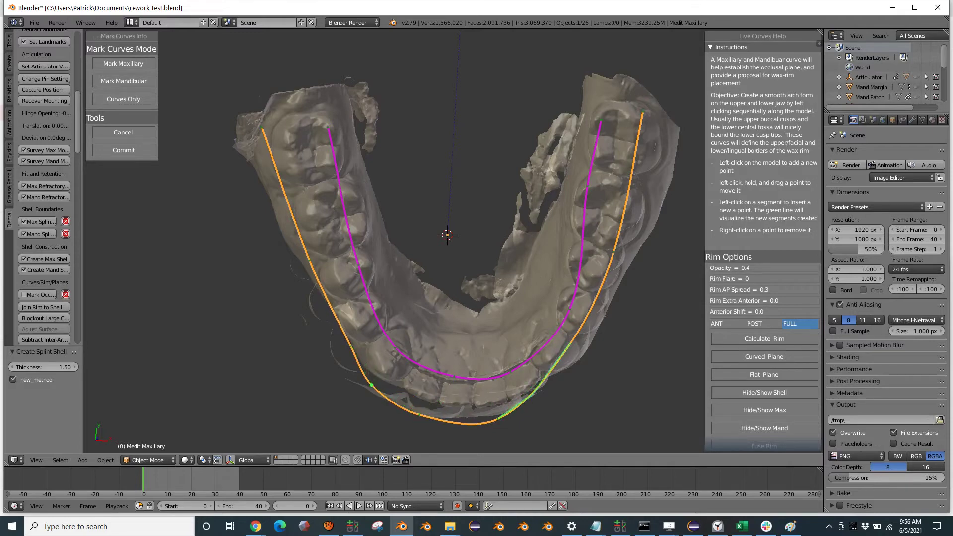
click(541, 386)
drag(542, 386, 552, 389)
drag(570, 344, 580, 355)
Step: Refine the rear maxillary curve points along the molars and raise the mandibular curve at the front teeth
middle_drag(580, 354, 578, 318)
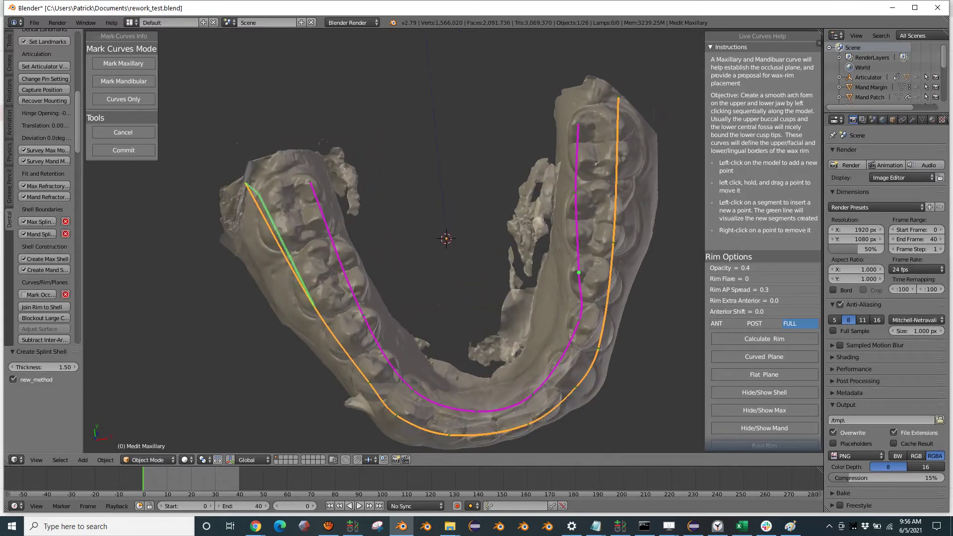
drag(245, 183, 258, 189)
middle_drag(355, 406, 368, 305)
drag(356, 311, 308, 302)
middle_drag(516, 308, 488, 306)
middle_drag(462, 354, 447, 353)
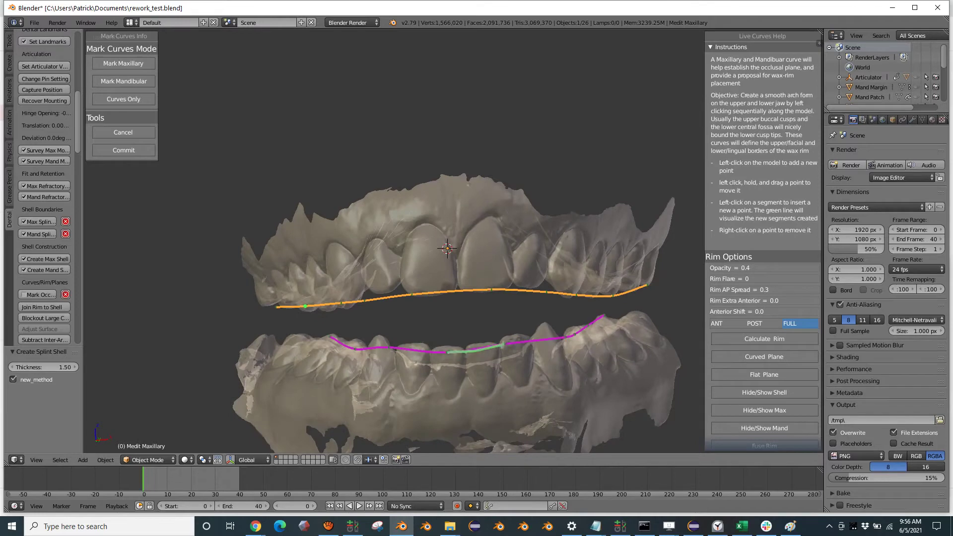
drag(447, 353, 451, 342)
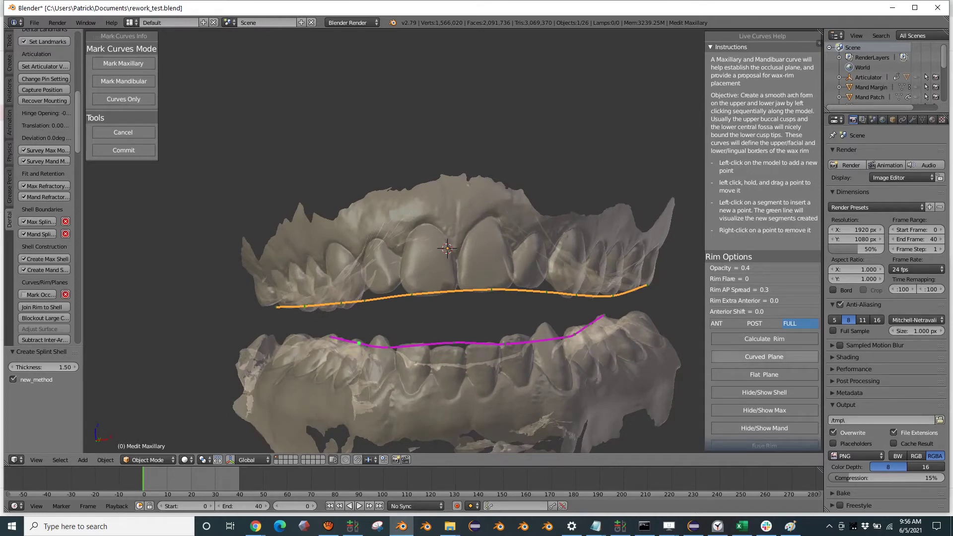
Step: Generate a flat plane and a full-arch rim between the marked curves, and commit them
click(763, 374)
middle_drag(501, 258, 418, 258)
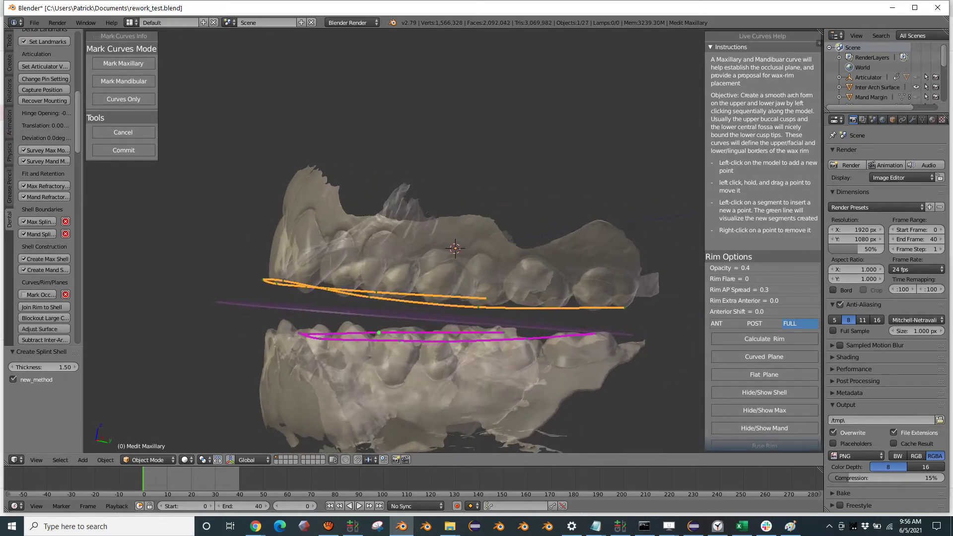
click(776, 342)
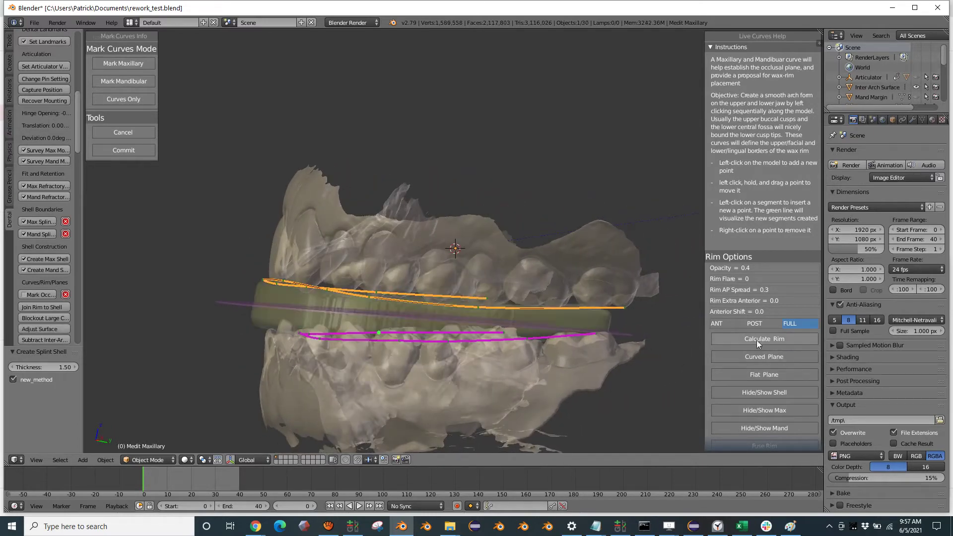
middle_drag(565, 300, 499, 399)
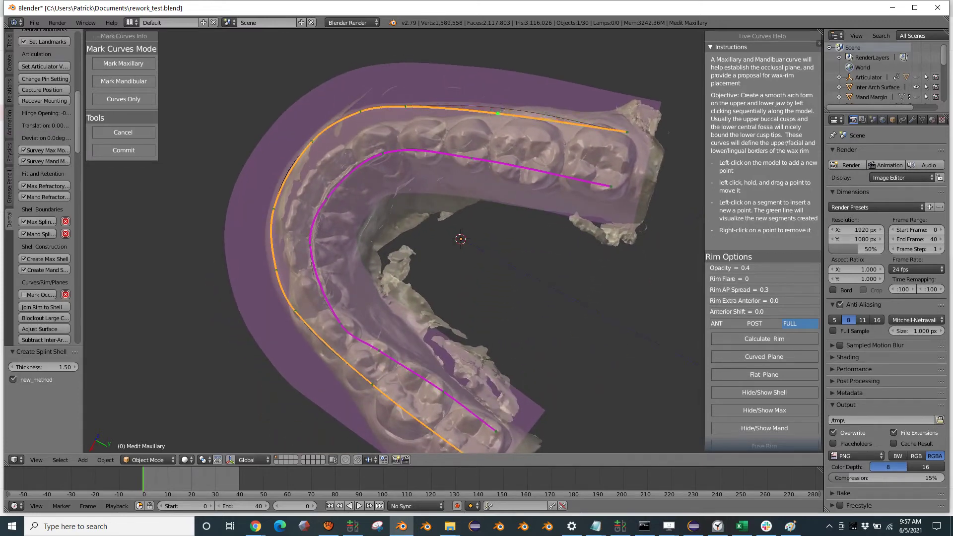
scroll(498, 108, down, 2)
scroll(446, 266, up, 2)
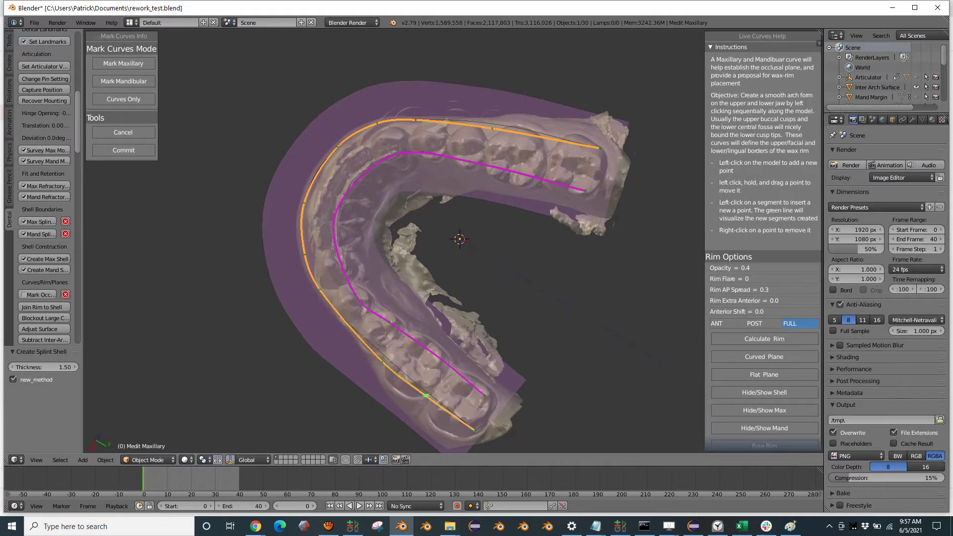
middle_drag(421, 397, 369, 203)
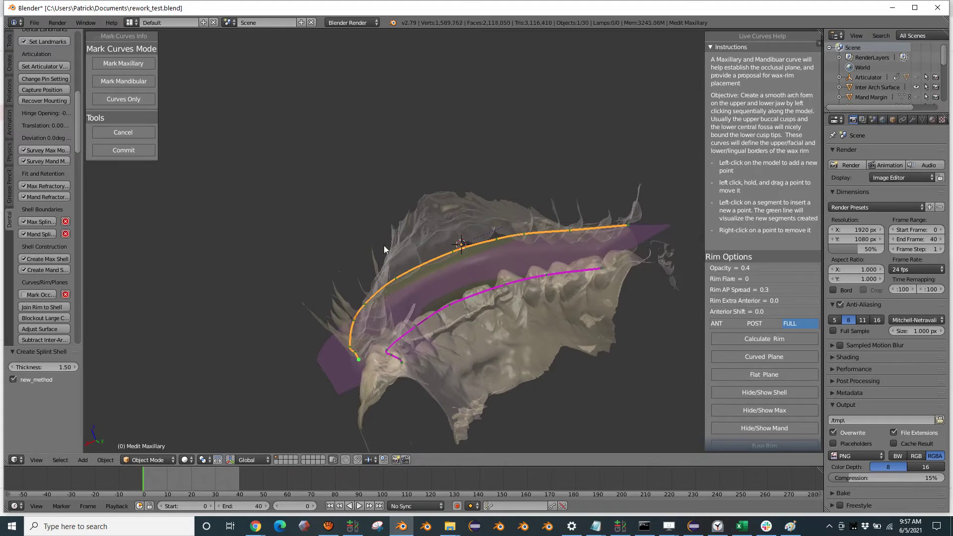
middle_drag(385, 249, 457, 246)
click(124, 150)
Step: Join the rim to both shells at resolution 0.30 with 2 smooth iterations, and bring up the Alarms & Clock stopwatch
mouse_move(427, 295)
middle_down()
mouse_move(541, 287)
mouse_move(382, 283)
mouse_move(463, 254)
mouse_move(289, 272)
middle_up()
scroll(19, 252, down, 3)
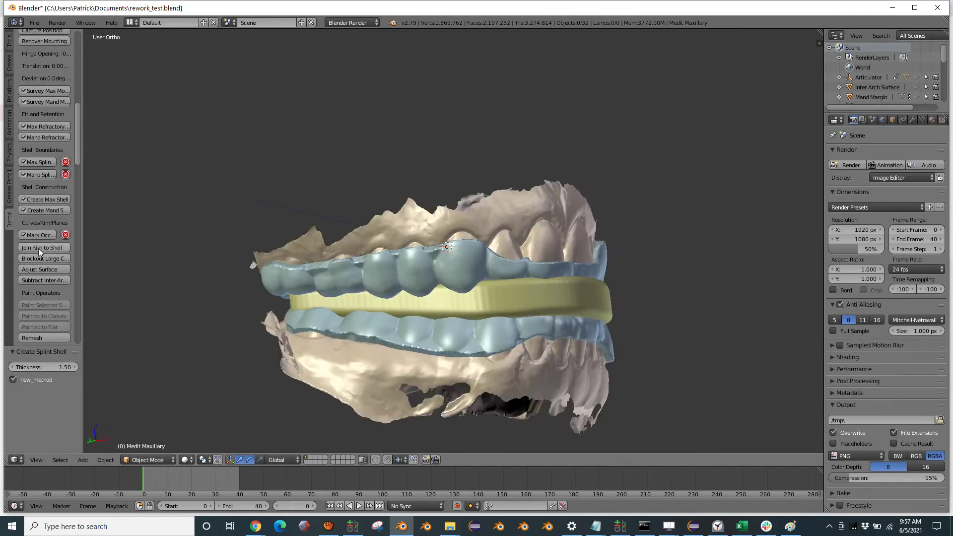
click(39, 248)
click(140, 286)
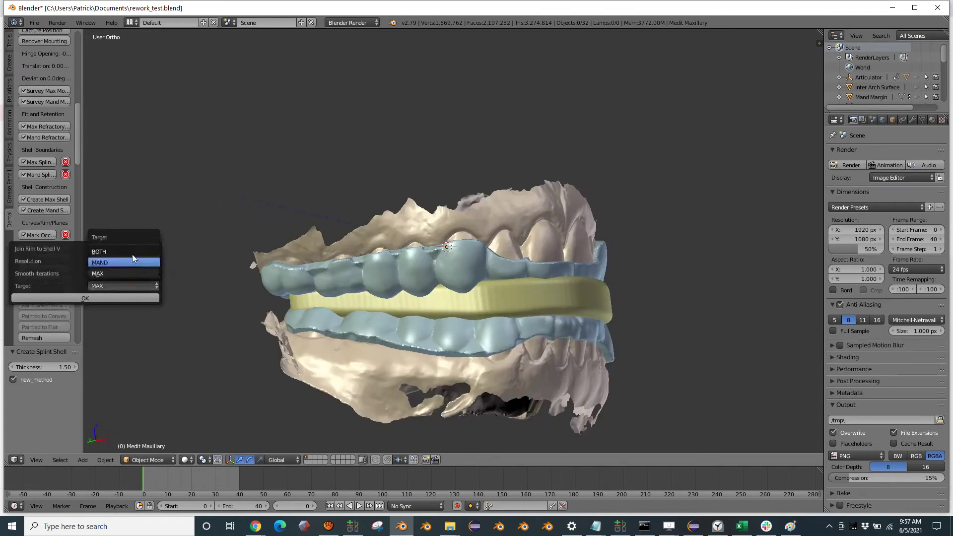
click(133, 252)
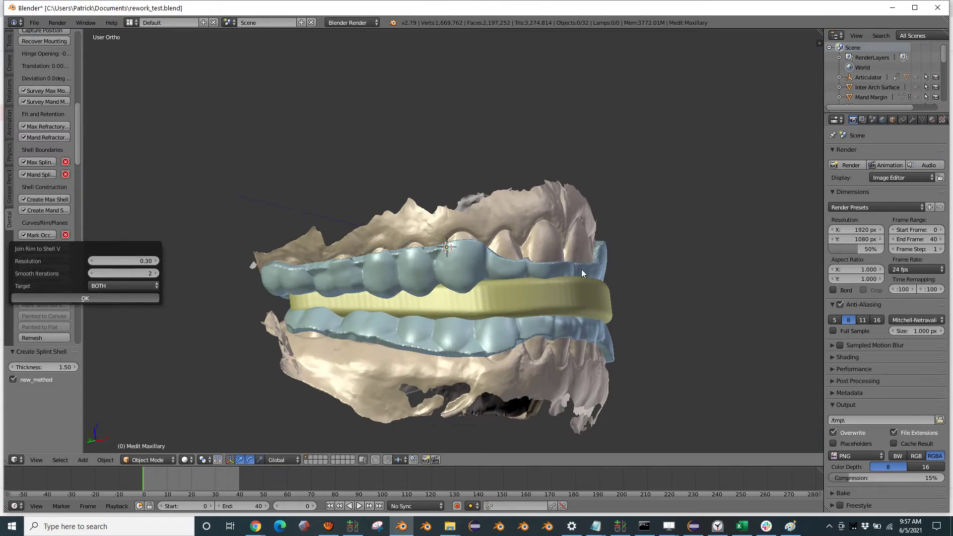
click(716, 528)
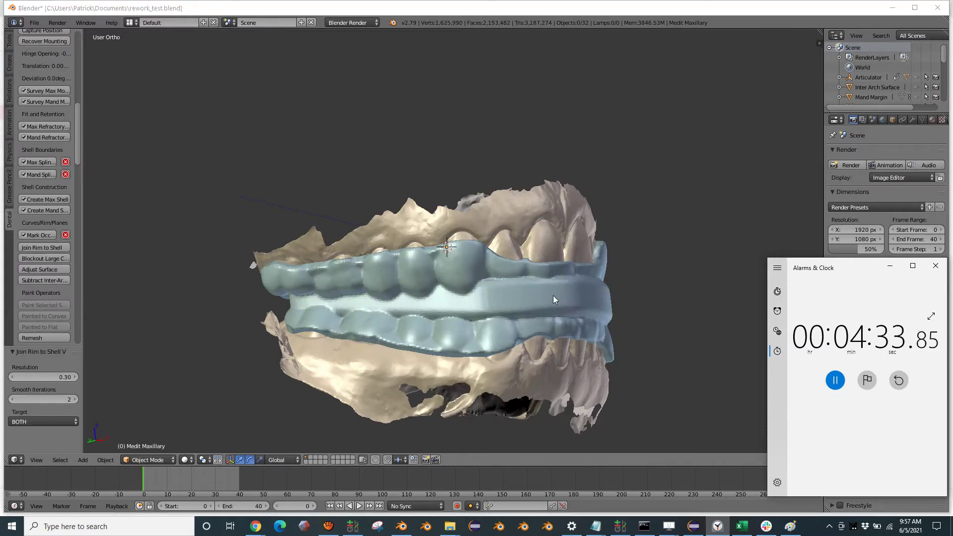
Step: Block out the large concavities on both shells with resolution 0.30 and threshold 0.05
click(52, 259)
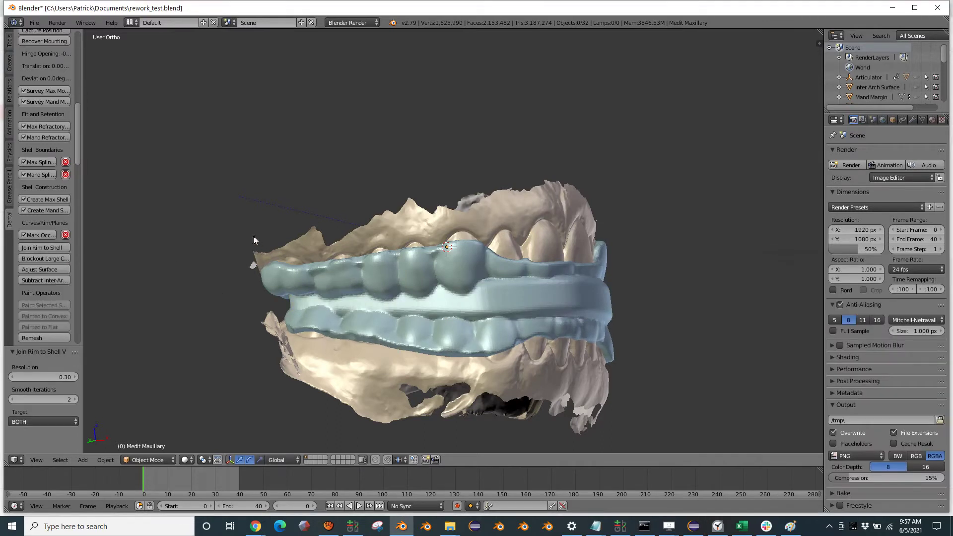
middle_drag(253, 240, 493, 277)
scroll(444, 330, up, 3)
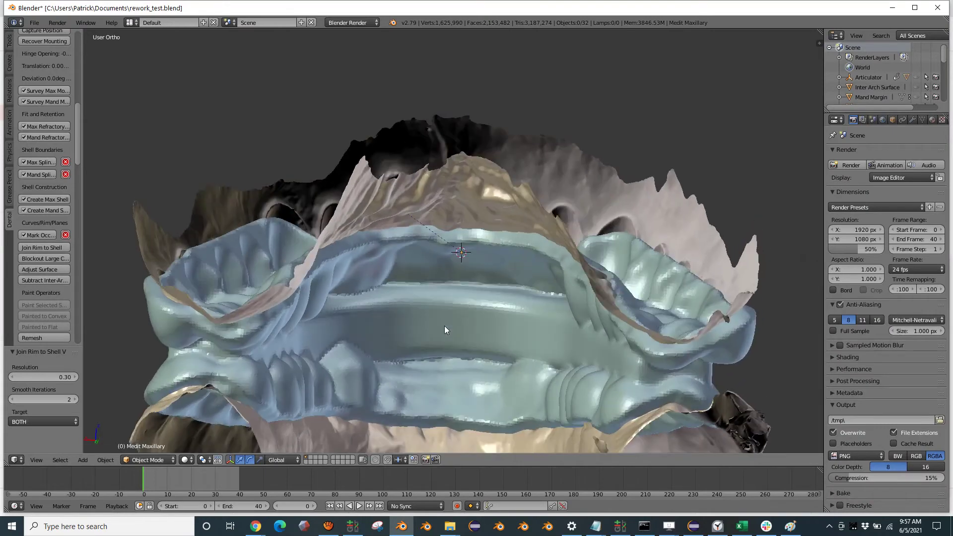
click(29, 258)
click(137, 307)
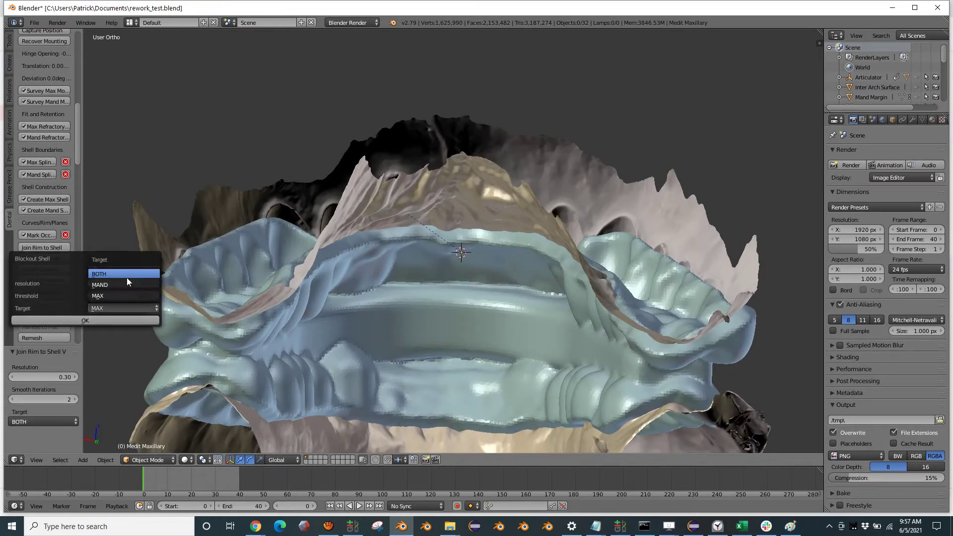
click(127, 276)
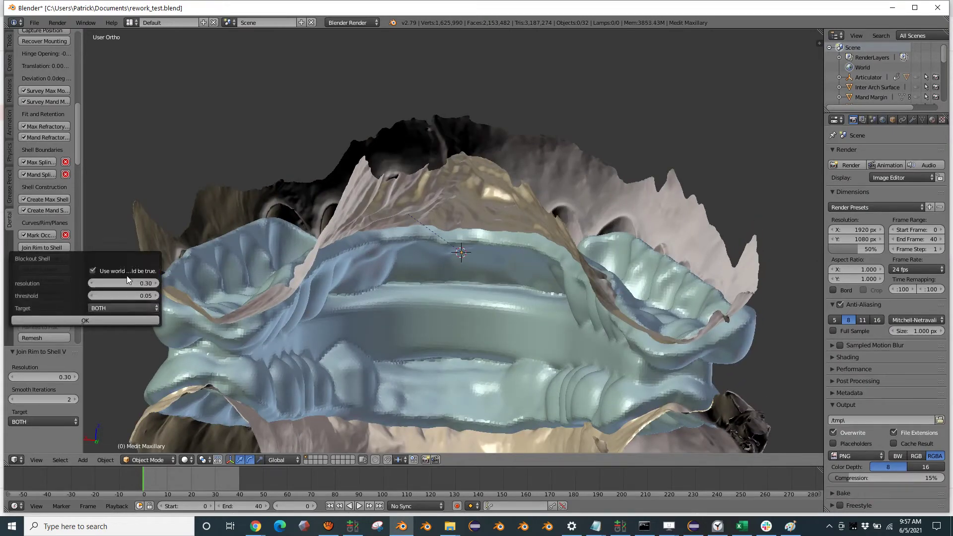
click(87, 321)
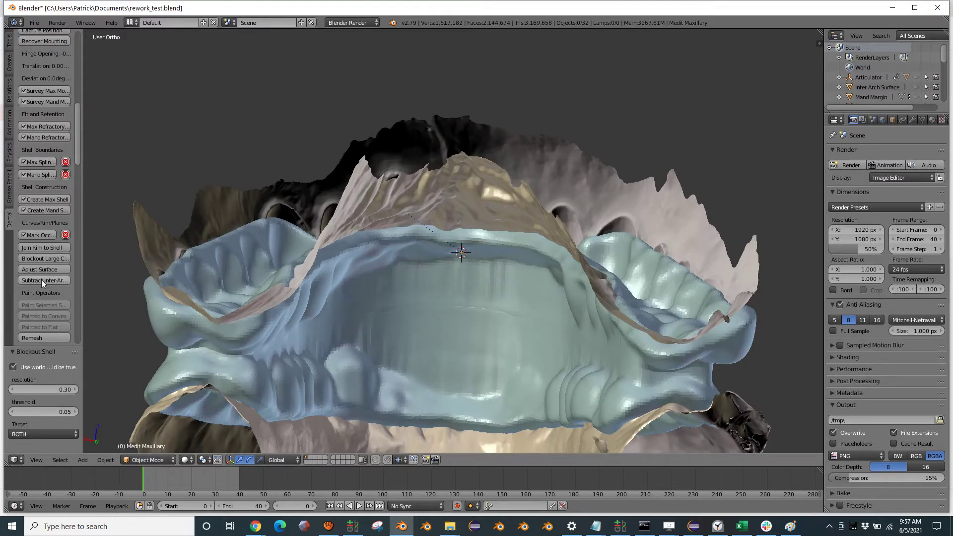
Step: Adjust the inter-arch surface with both shells hidden, tilting it slightly and moving it up about 0.93 along Z
click(40, 269)
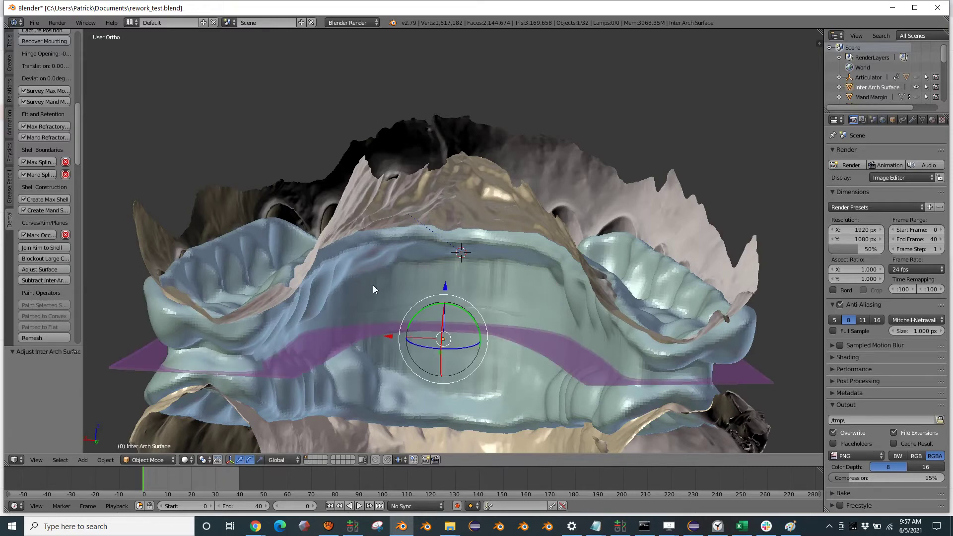
middle_drag(422, 283, 507, 263)
key(n)
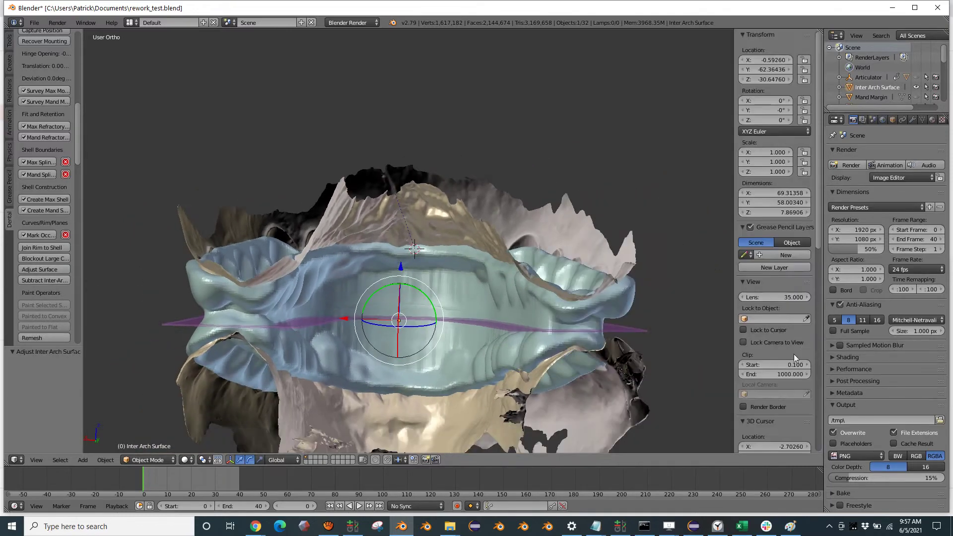
scroll(793, 353, down, 10)
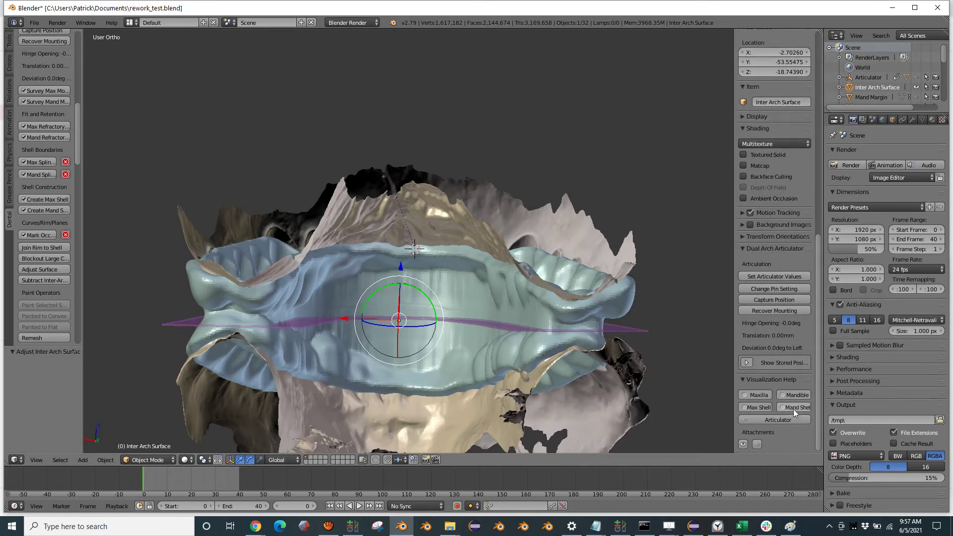
click(791, 407)
click(758, 406)
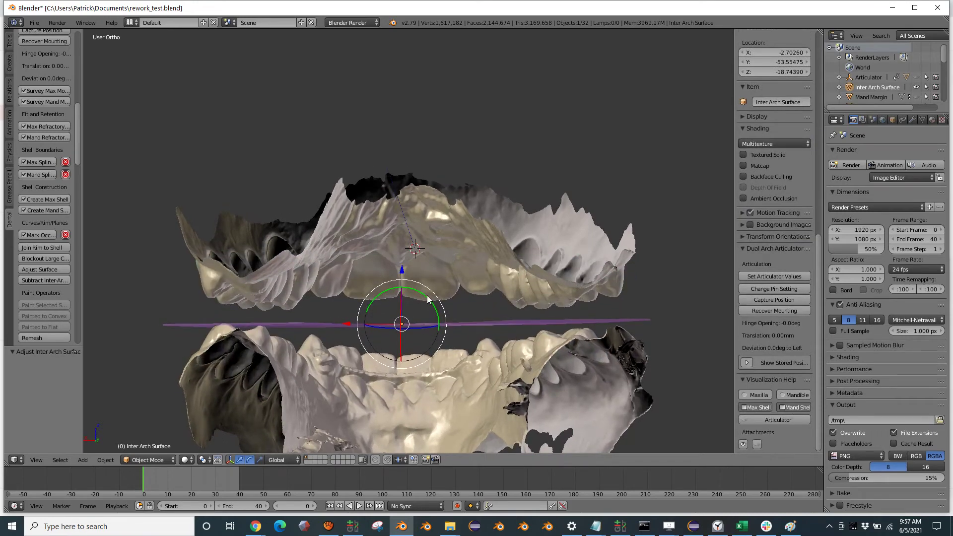
drag(428, 299, 573, 196)
drag(403, 270, 404, 261)
Step: Subtract the inter-arch surface from both shells with a snap limit of 2.00 and remeshing enabled
middle_drag(403, 260, 480, 245)
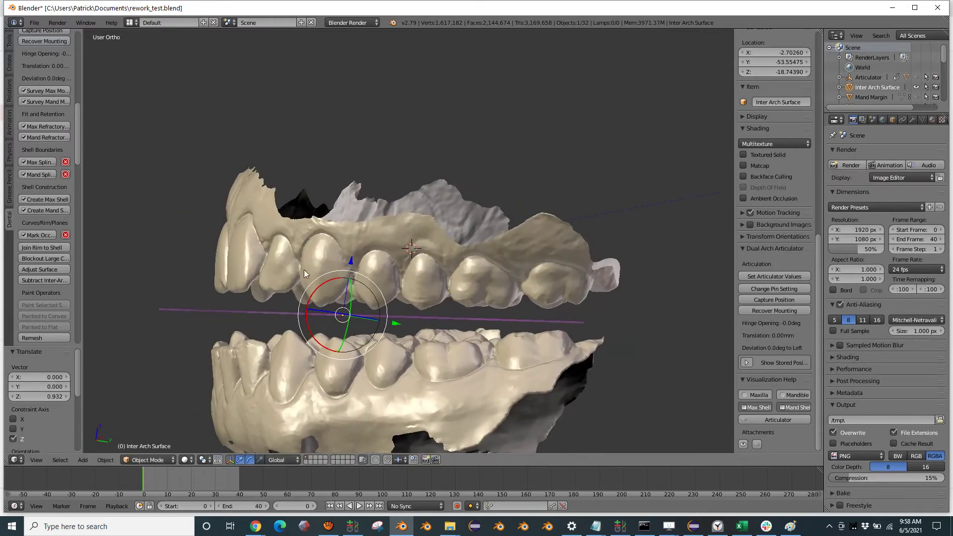
click(41, 278)
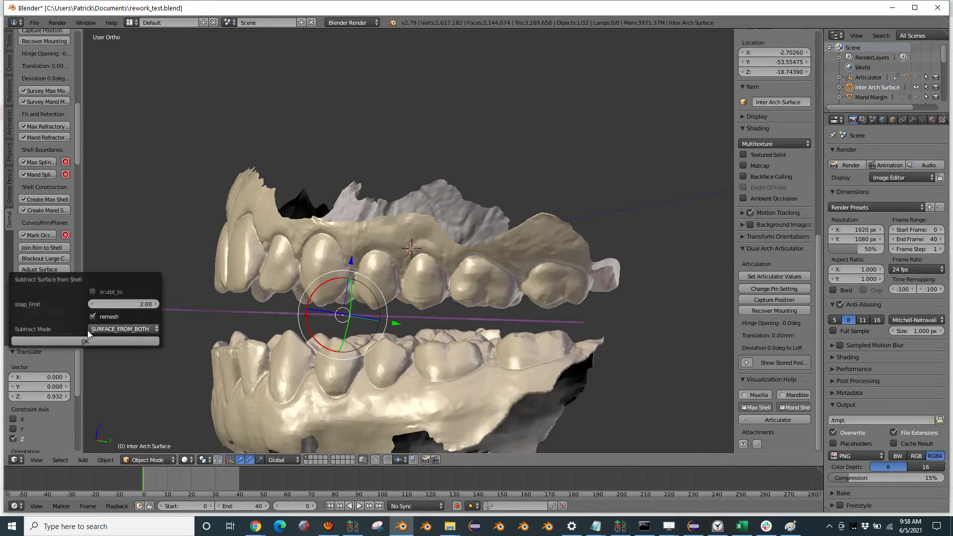
click(98, 341)
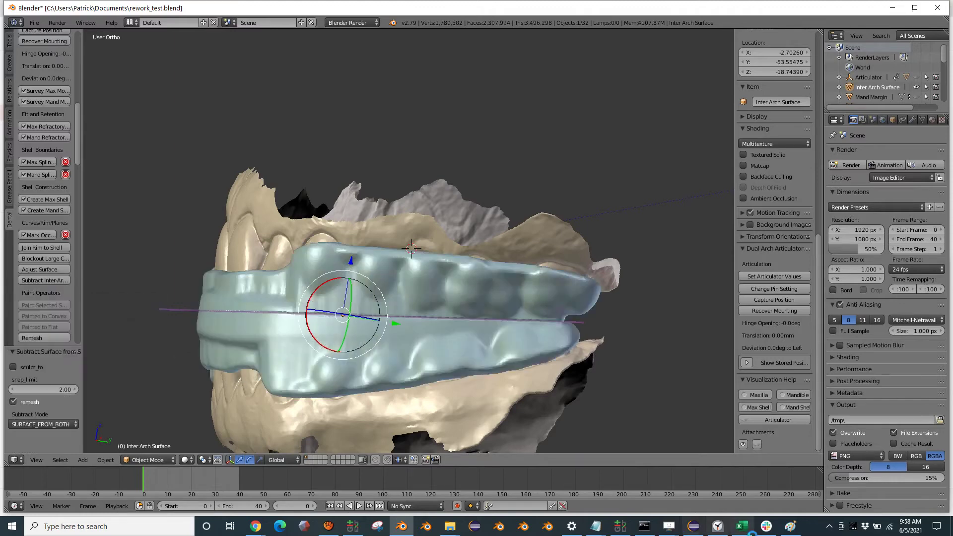
middle_drag(376, 307, 441, 309)
Step: Remesh both shells at resolution 0.25 with 5 smooth iterations and volume correction 0.05, and hide the inter-arch surface
scroll(61, 304, down, 2)
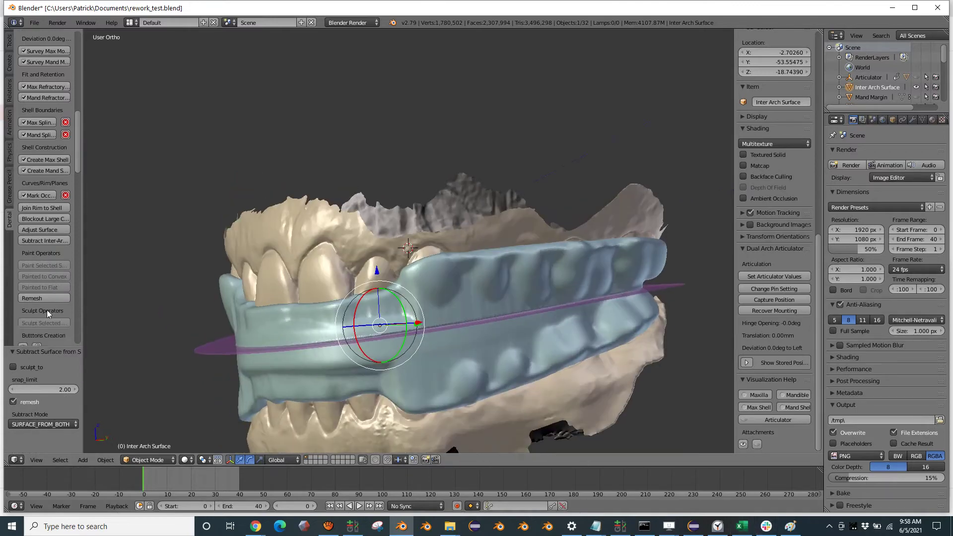
click(47, 297)
click(127, 322)
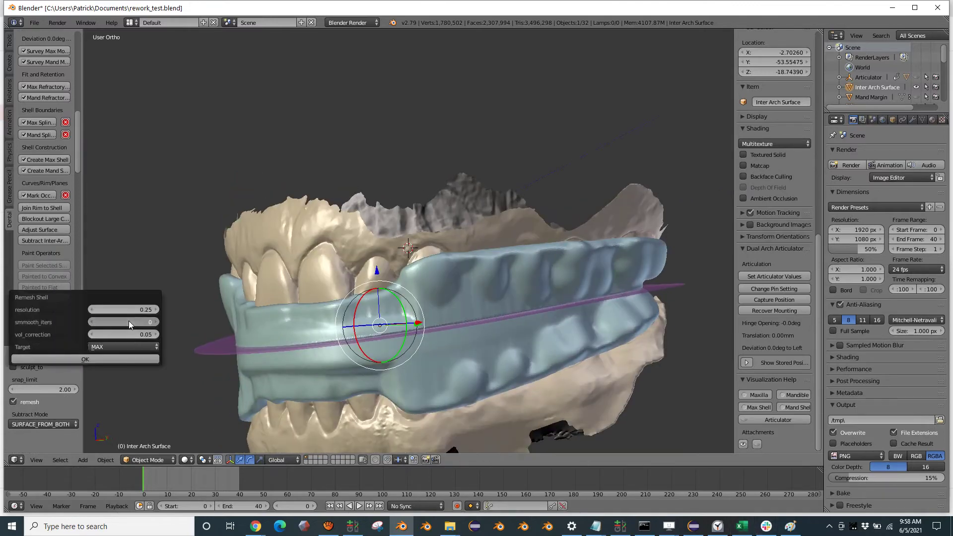
text(5)
key(Return)
click(135, 347)
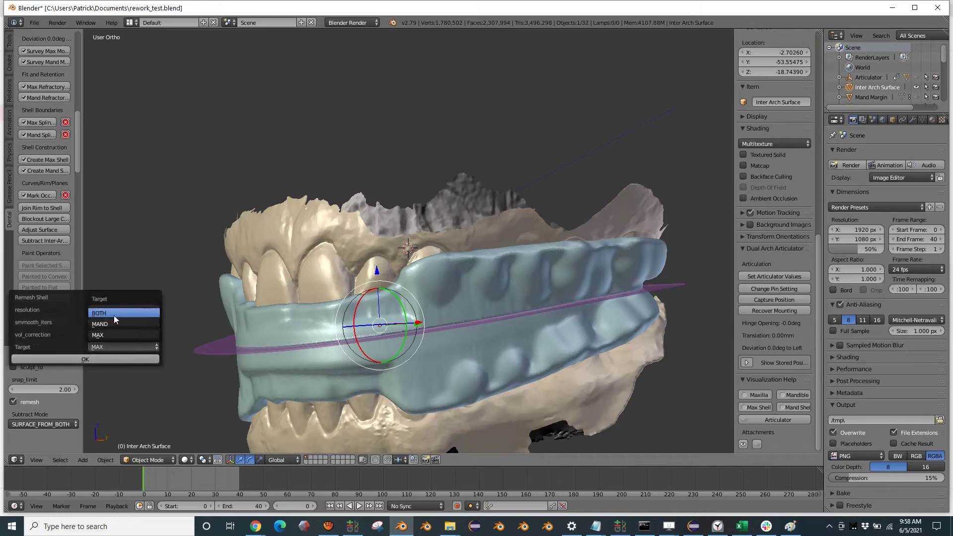
click(114, 314)
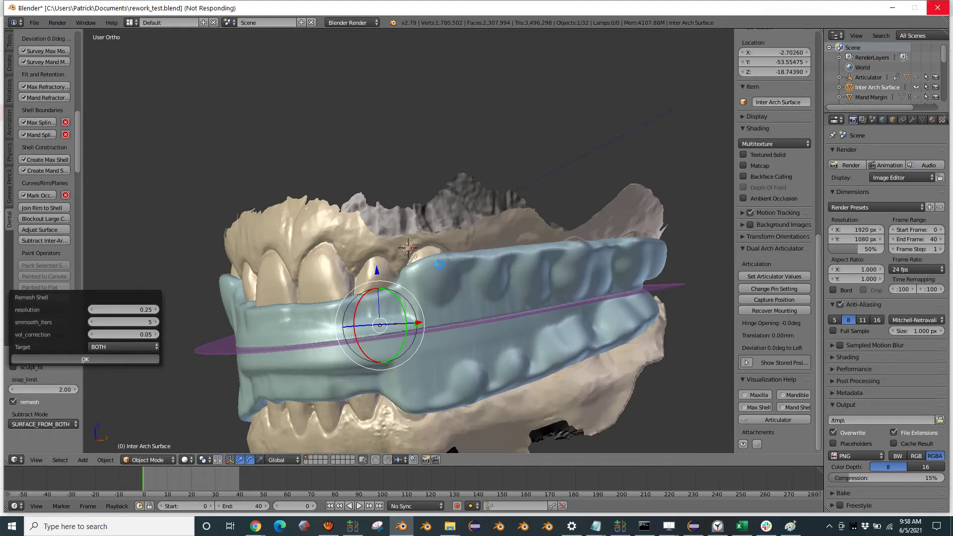
middle_drag(399, 329, 459, 306)
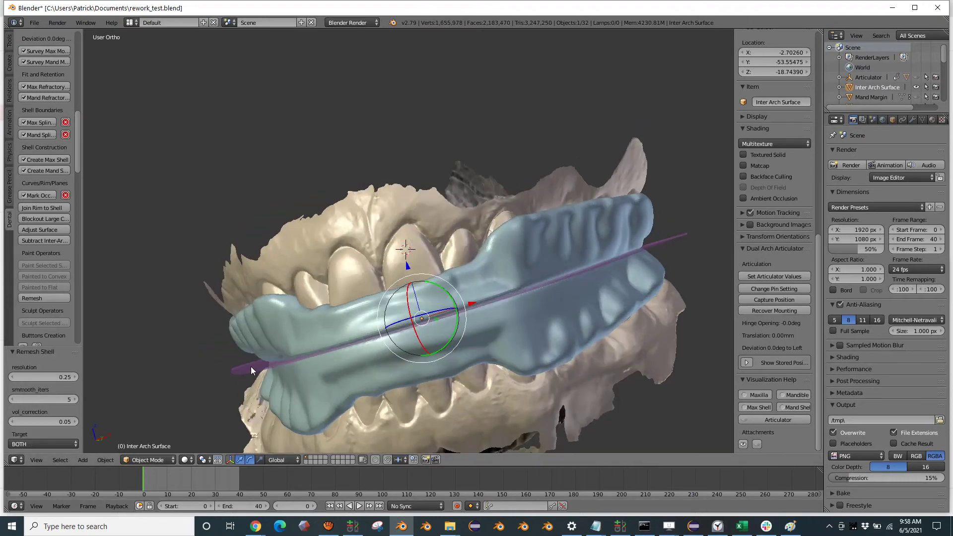
key(h)
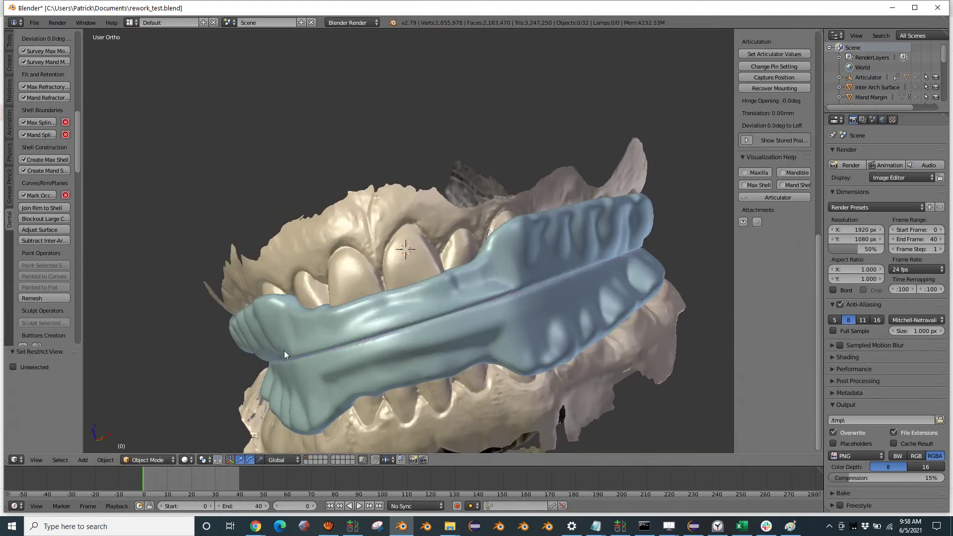
middle_drag(284, 350, 566, 243)
Step: Finalize the maxillary splint with the Volume solver at resolution 0.17, and bring up the Alarms & Clock stopwatch
scroll(42, 288, down, 5)
scroll(43, 290, down, 10)
click(57, 254)
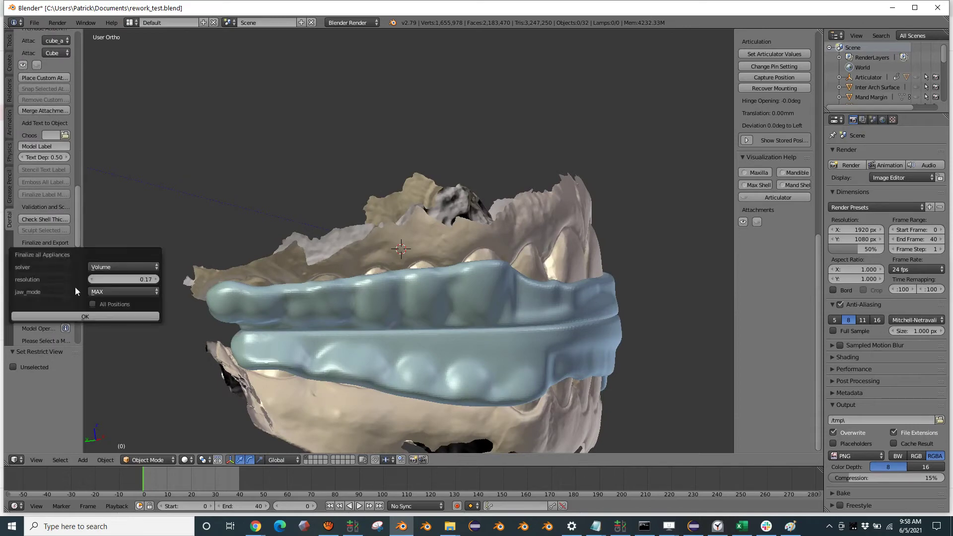
click(88, 316)
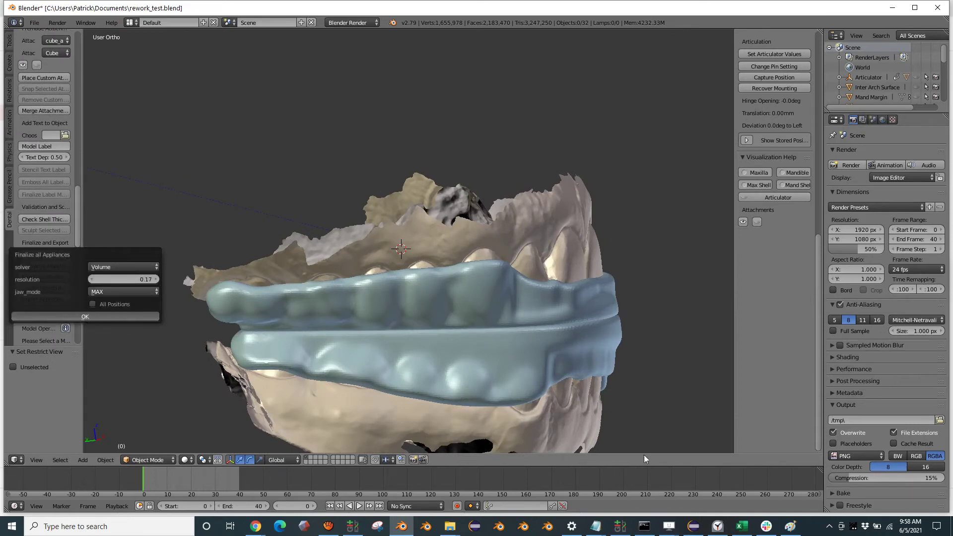
click(717, 526)
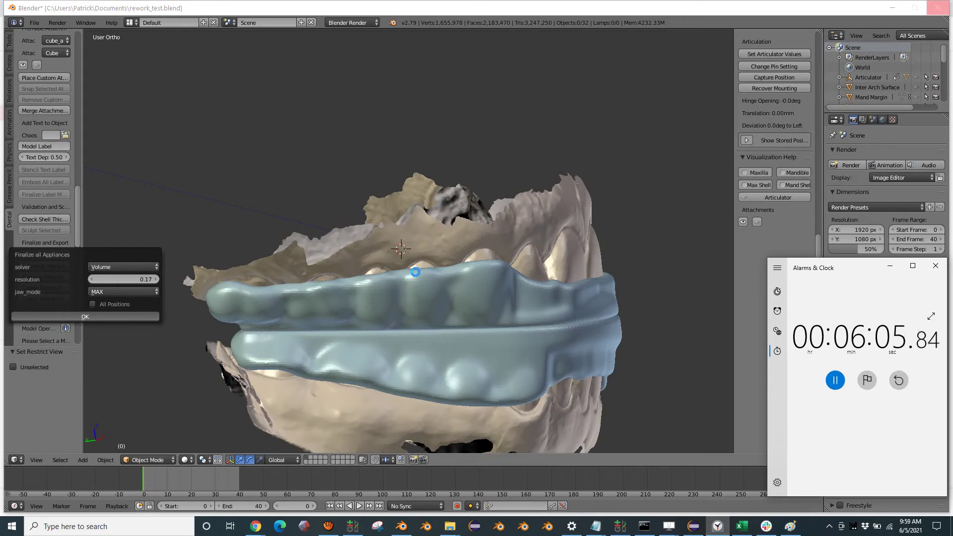
middle_drag(415, 272, 432, 331)
Step: Finalize the mandibular splint with the Volume solver at resolution 0.17, and pause the Alarms & Clock stopwatch
click(35, 266)
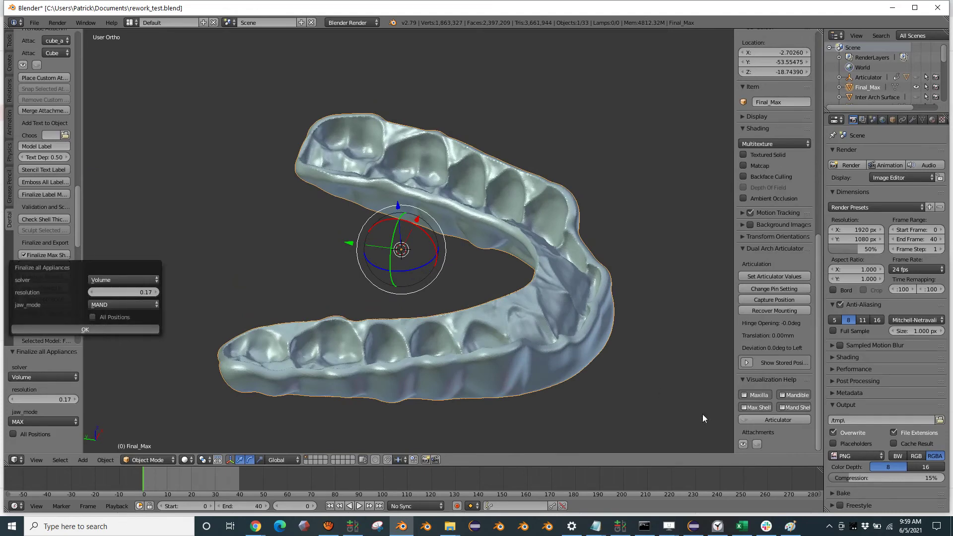
mouse_move(718, 527)
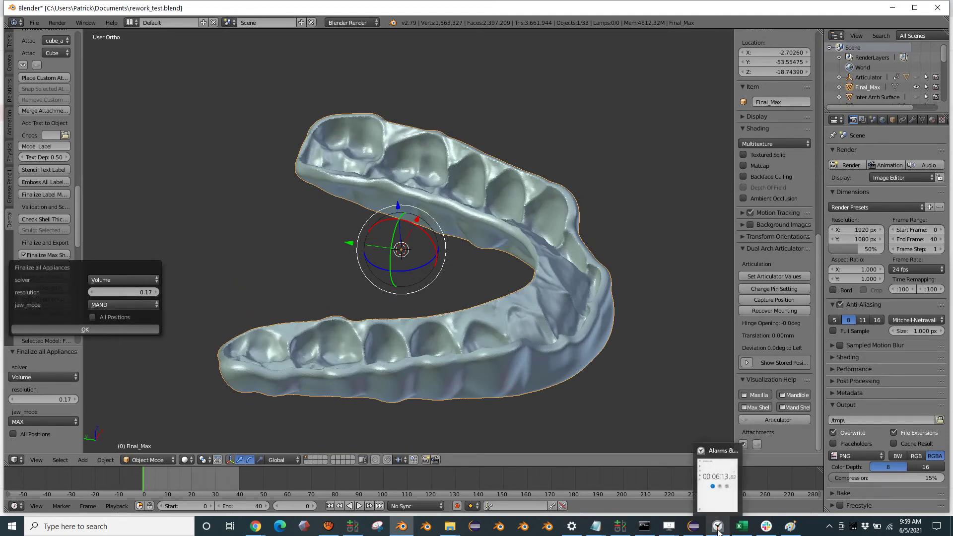
click(718, 504)
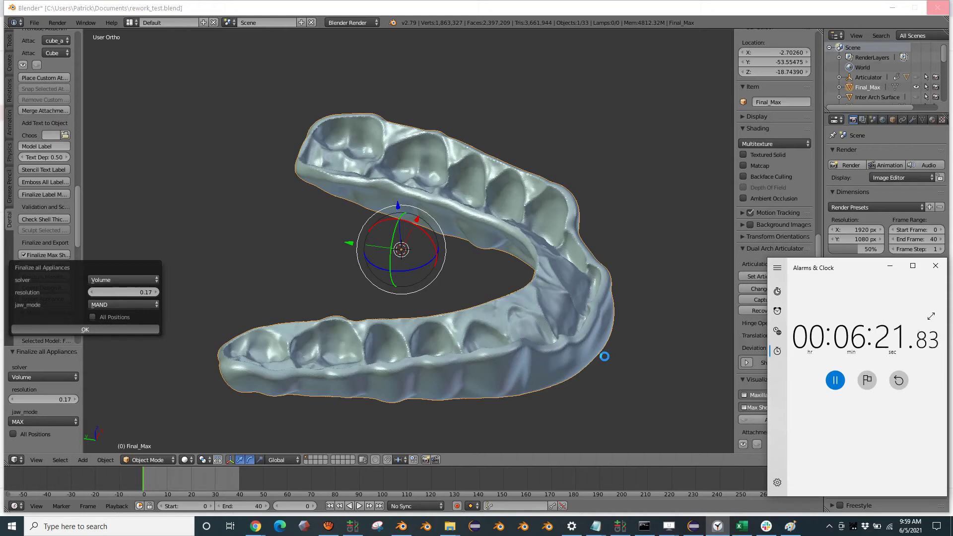
middle_drag(589, 364, 392, 281)
key(alt+Tab)
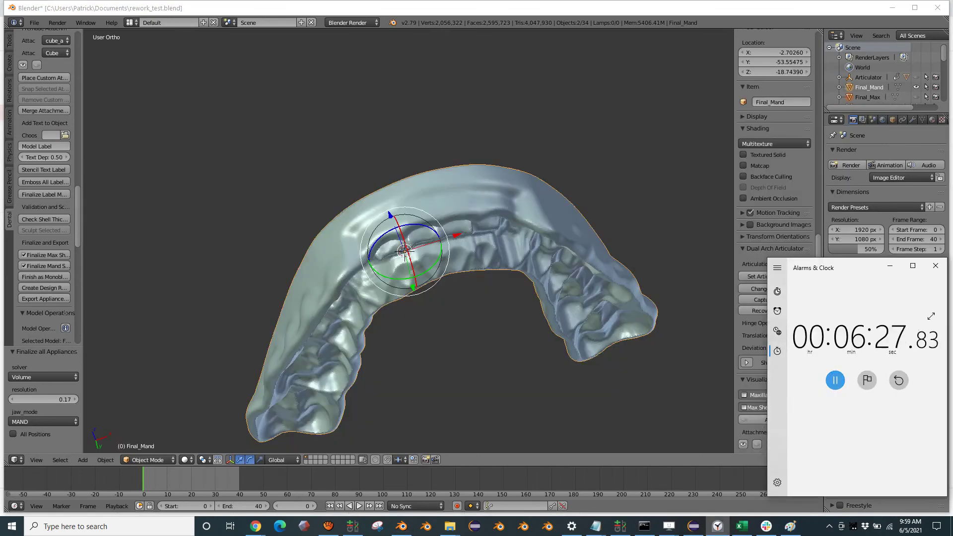
click(835, 380)
Step: Examine the finalized mandibular splint, show Final_Max with it, and inspect the tooth recesses and the contact between both arches
middle_drag(412, 141, 394, 232)
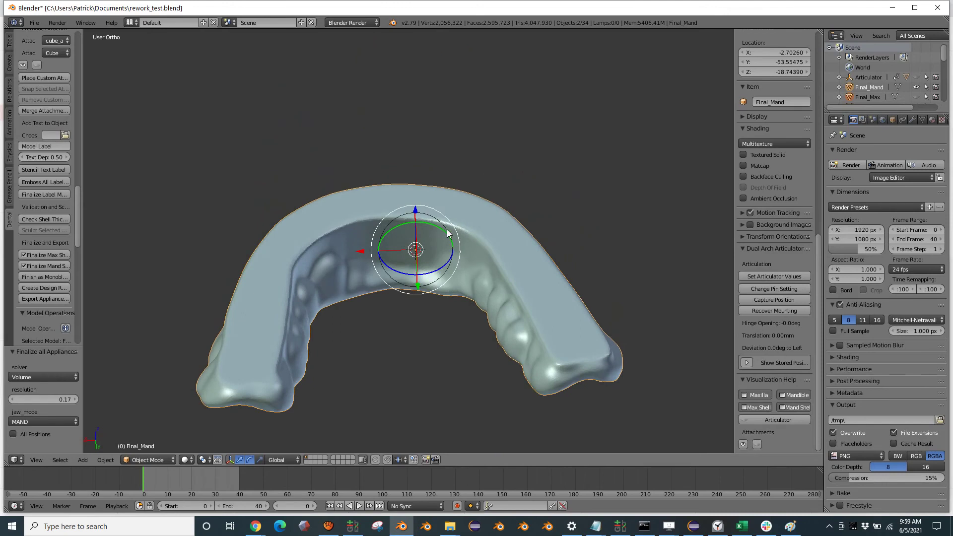
mouse_move(399, 288)
middle_down()
mouse_move(376, 297)
mouse_move(390, 295)
middle_up()
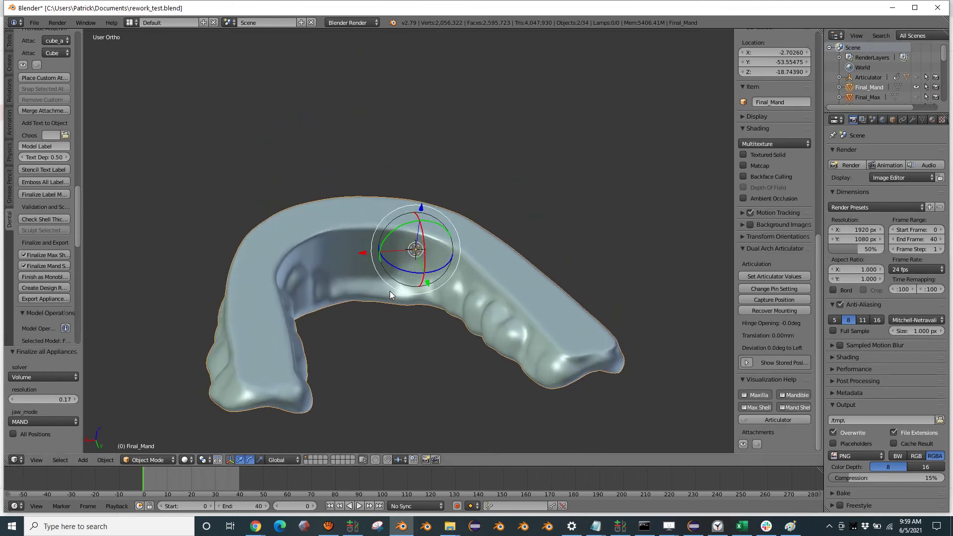
click(914, 95)
scroll(312, 255, up, 1)
middle_drag(311, 255, 440, 282)
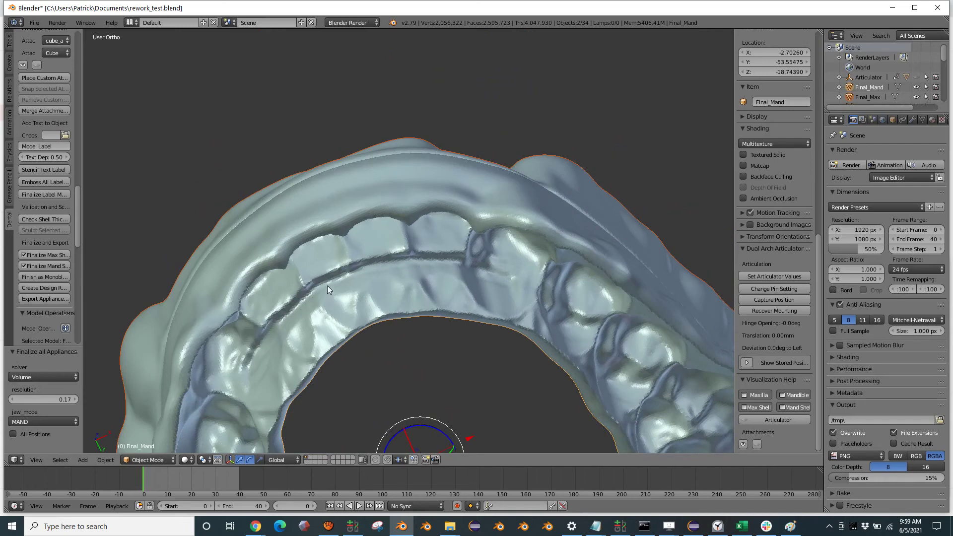
middle_drag(327, 285, 471, 311)
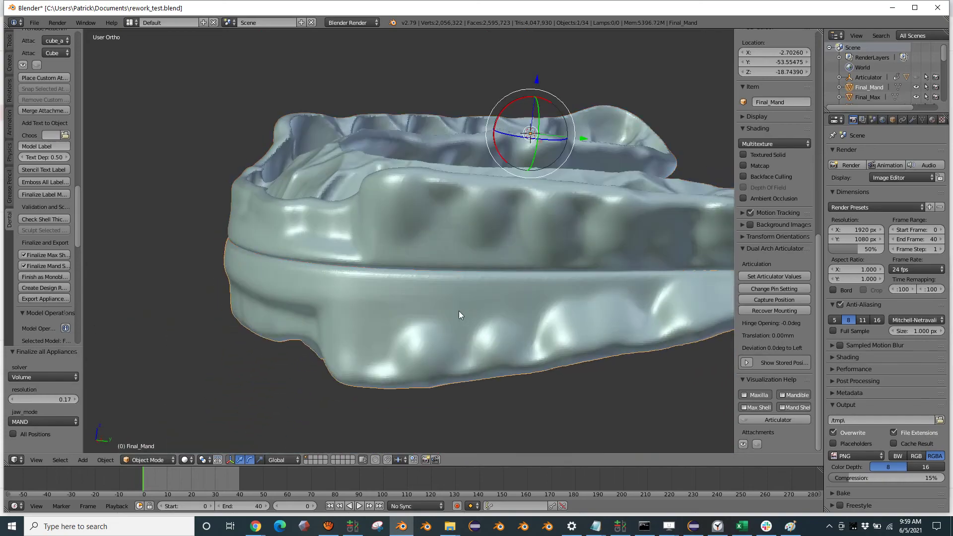
Step: Stencil the text "Model Label" with a text base onto the outer cheek side of the mandibular splint
scroll(30, 296, up, 6)
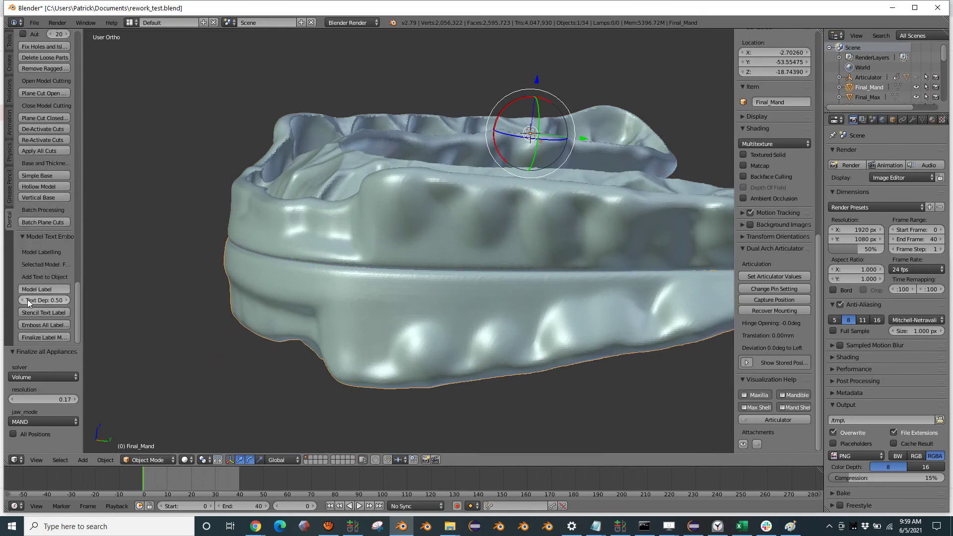
click(49, 312)
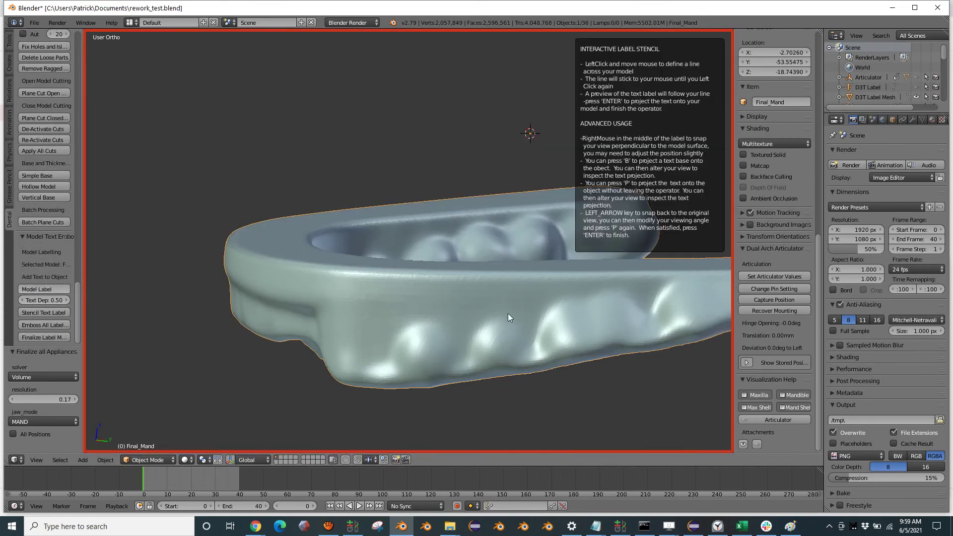
click(393, 320)
click(576, 315)
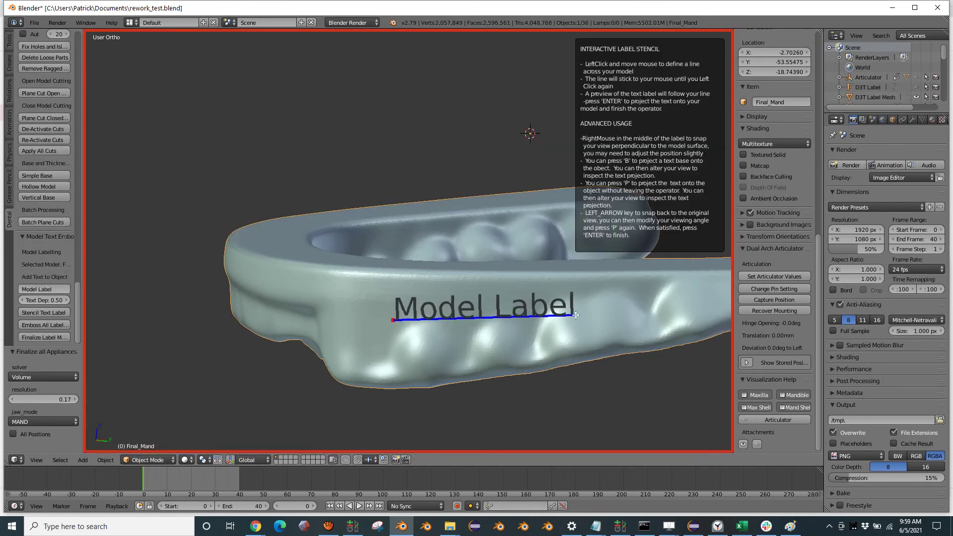
middle_drag(495, 311, 504, 324)
key(b)
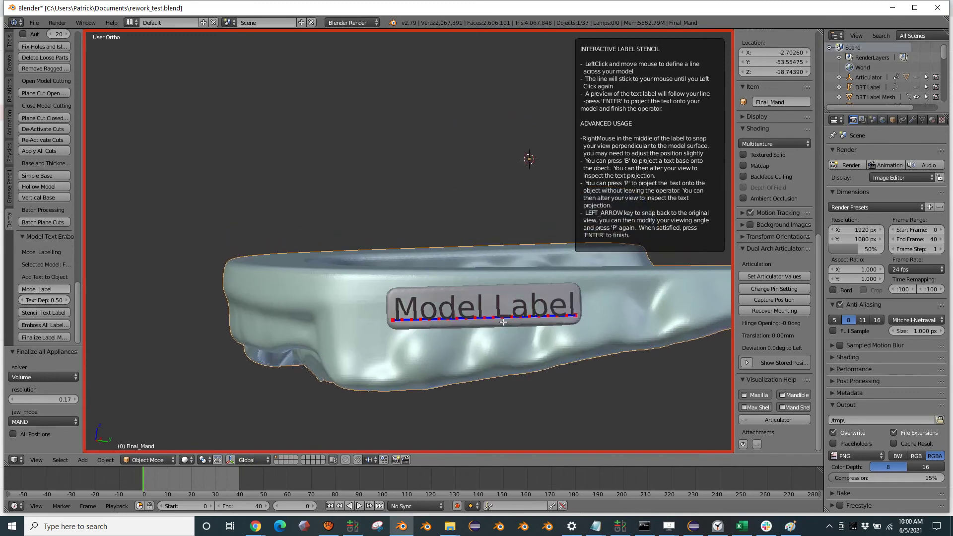
key(p)
key(Return)
middle_drag(502, 321, 463, 296)
key(alt+Tab)
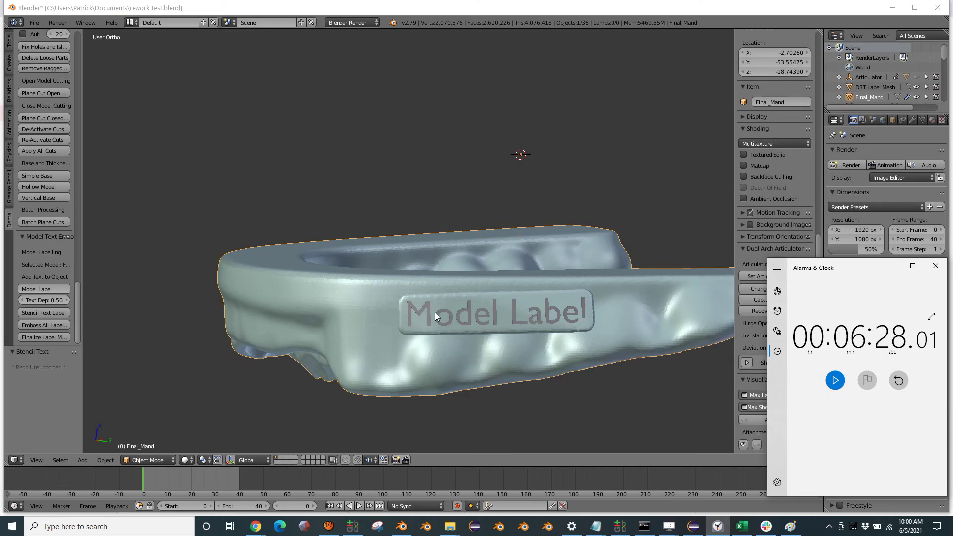
Step: Show Final_Max together with the labelled mandibular splint and view the complete dual-arch appliance
middle_drag(261, 325, 663, 112)
scroll(919, 93, down, 3)
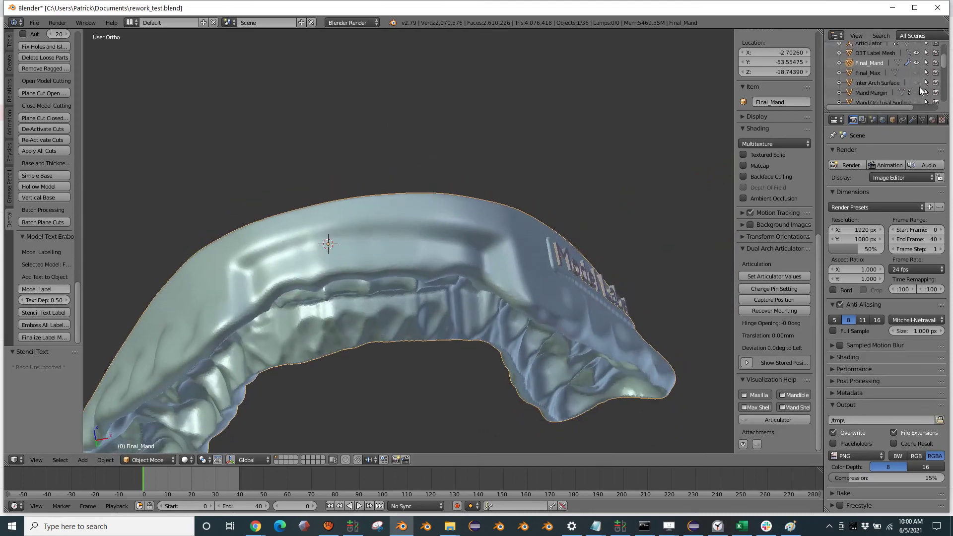
click(917, 74)
scroll(917, 73, down, 2)
middle_drag(431, 149, 430, 255)
scroll(429, 255, down, 2)
middle_drag(405, 290, 313, 236)
scroll(423, 342, up, 1)
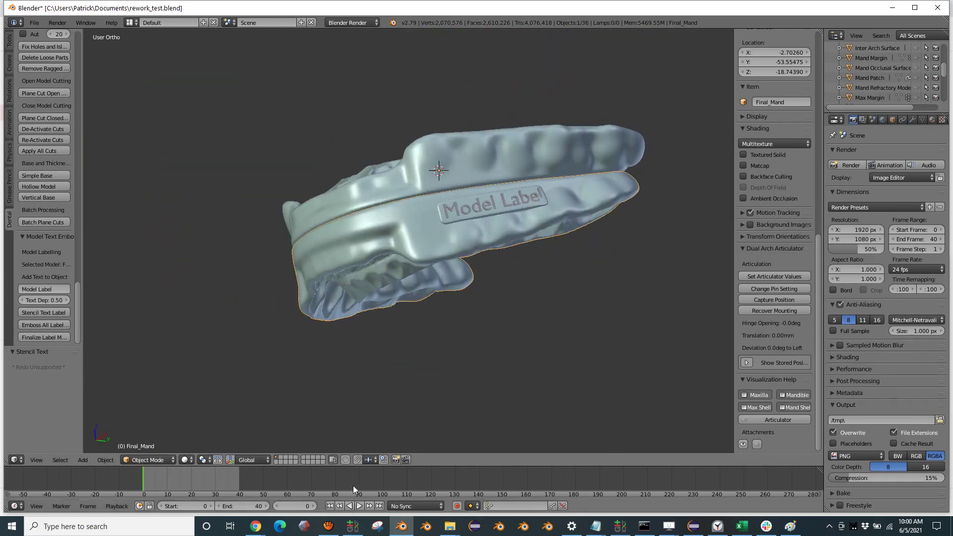